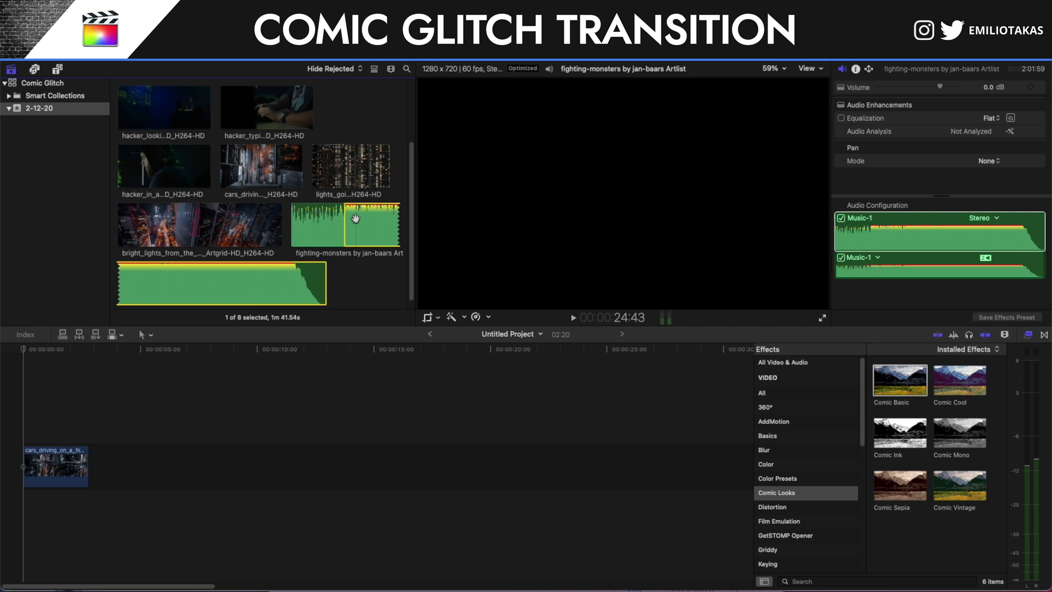
Place the fighting-monsters track under the cars_driving clip at the project start and trim that clip's end to a 2:11 duration
drag(356, 218, 32, 482)
click(32, 446)
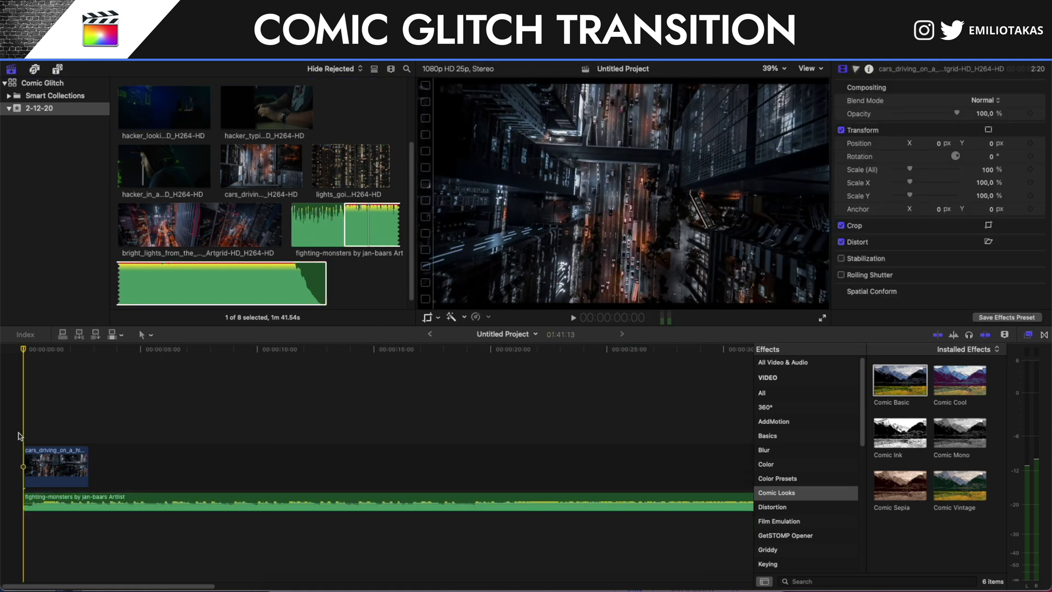
key(space)
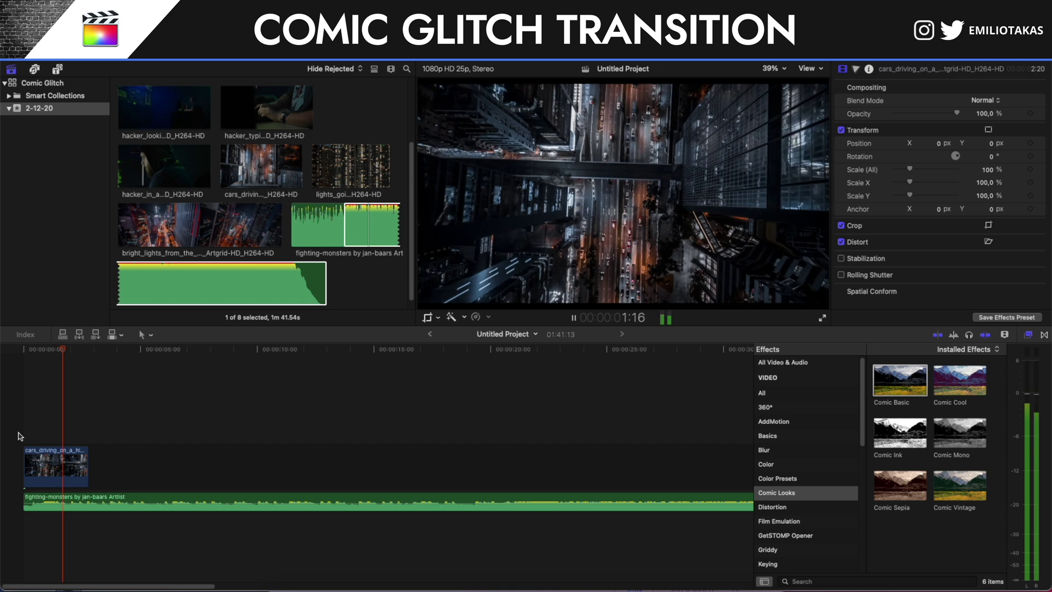
key(space)
drag(88, 465, 81, 460)
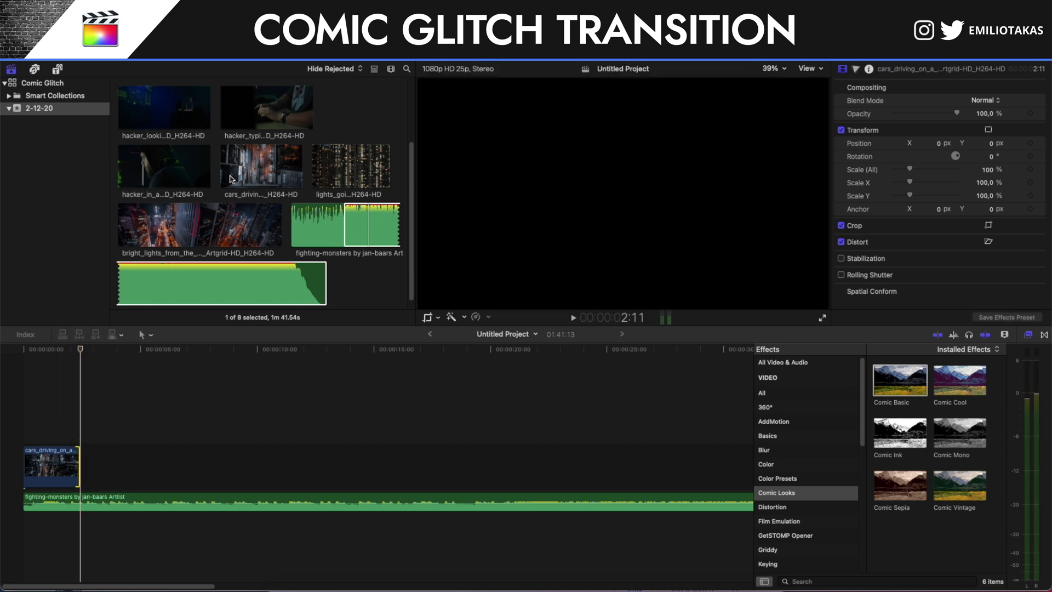
Append the second part of the hacker_looking clip after the cars_driving clip and trim its end to a 1:12 duration
click(230, 179)
click(261, 119)
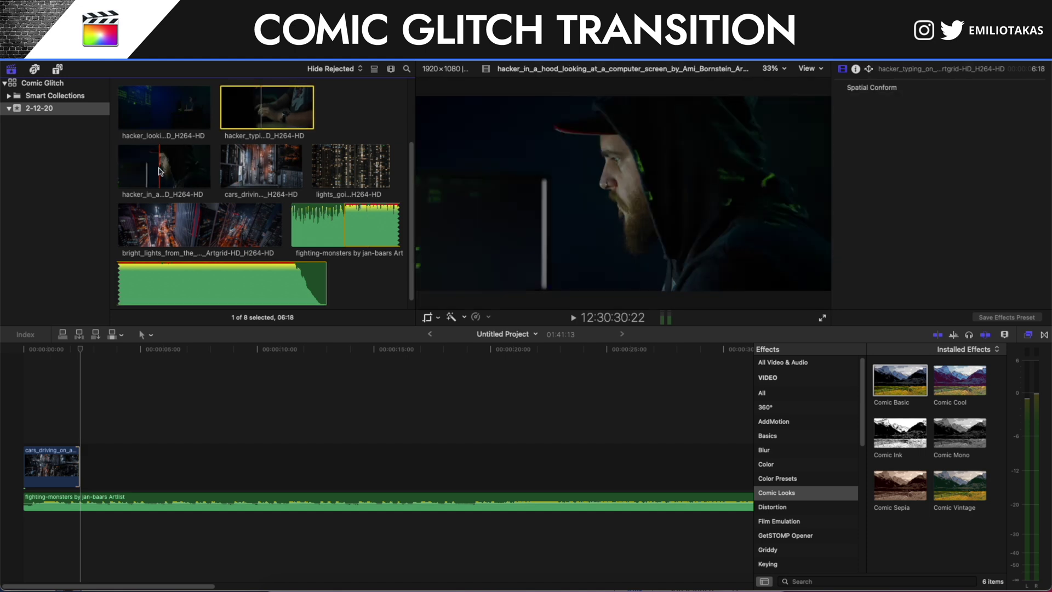
click(166, 112)
drag(166, 112, 82, 438)
key(super+4)
key(space)
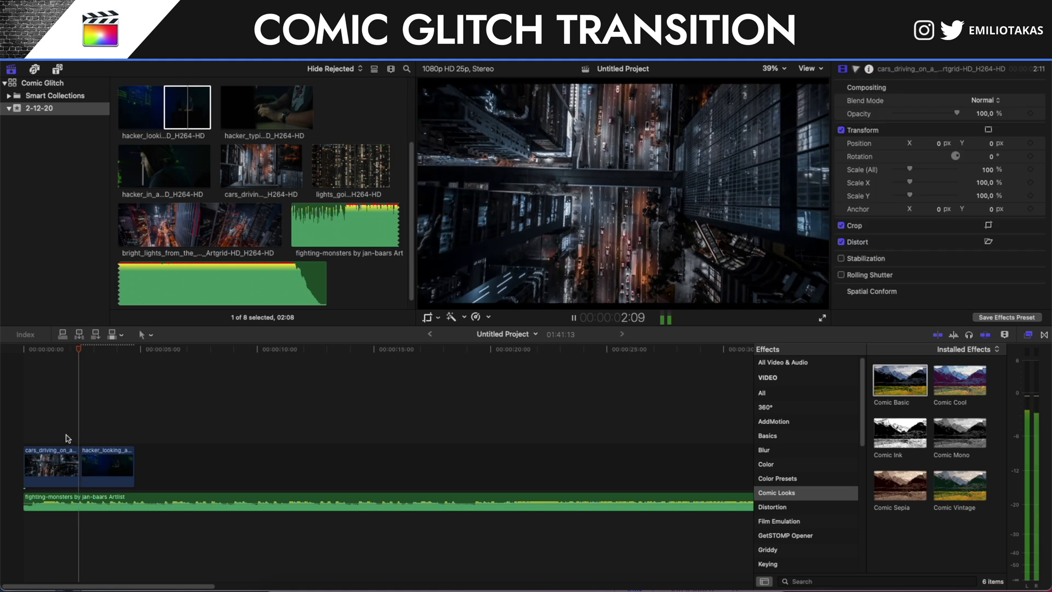
key(space)
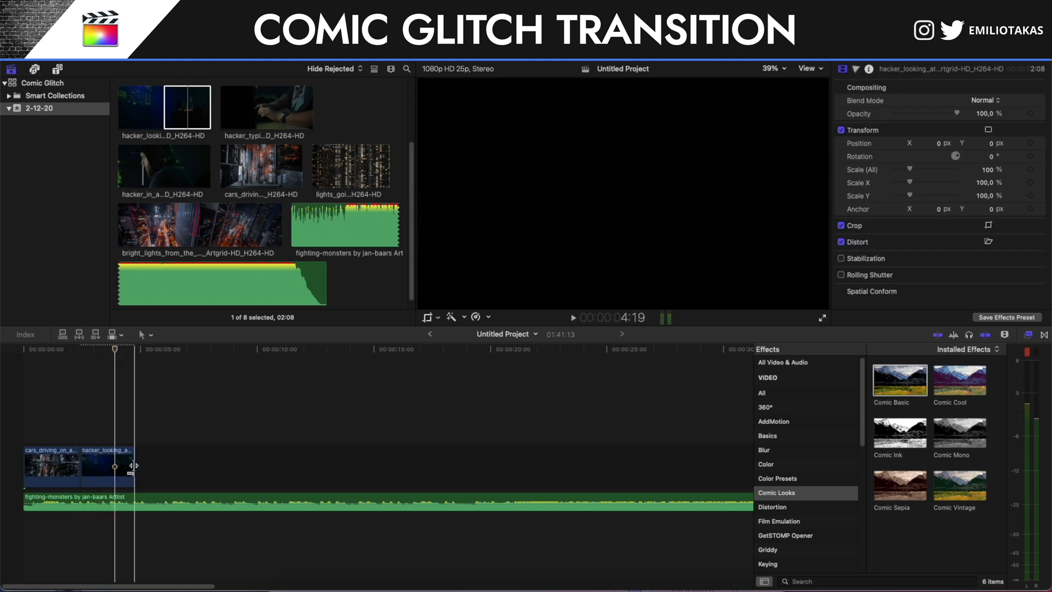
drag(133, 466, 114, 466)
Append the hacker_typing clip from a start point near its middle and trim its end to a 2:13 duration
click(293, 120)
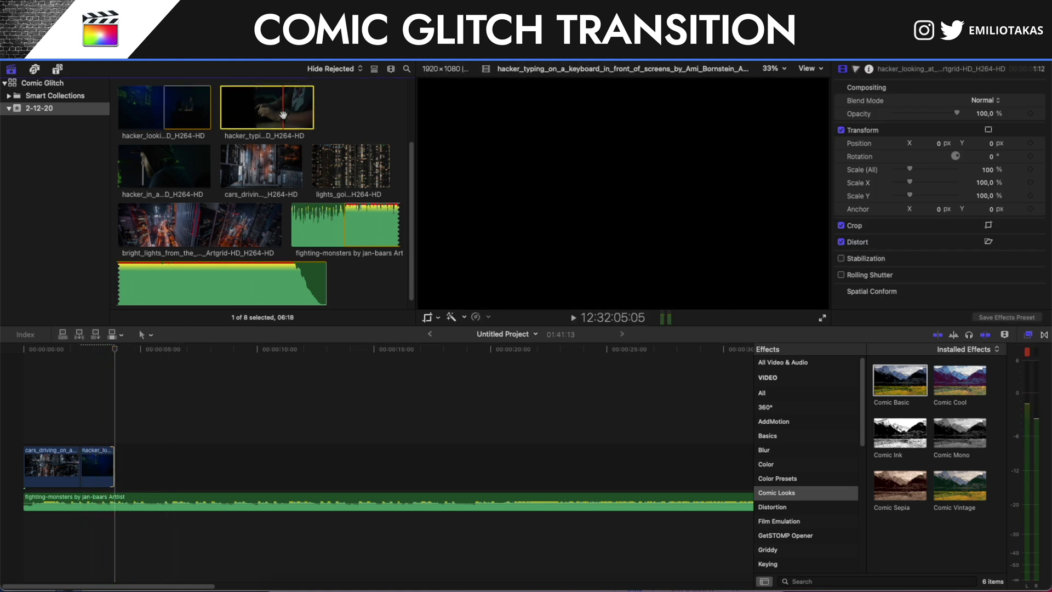
key(i)
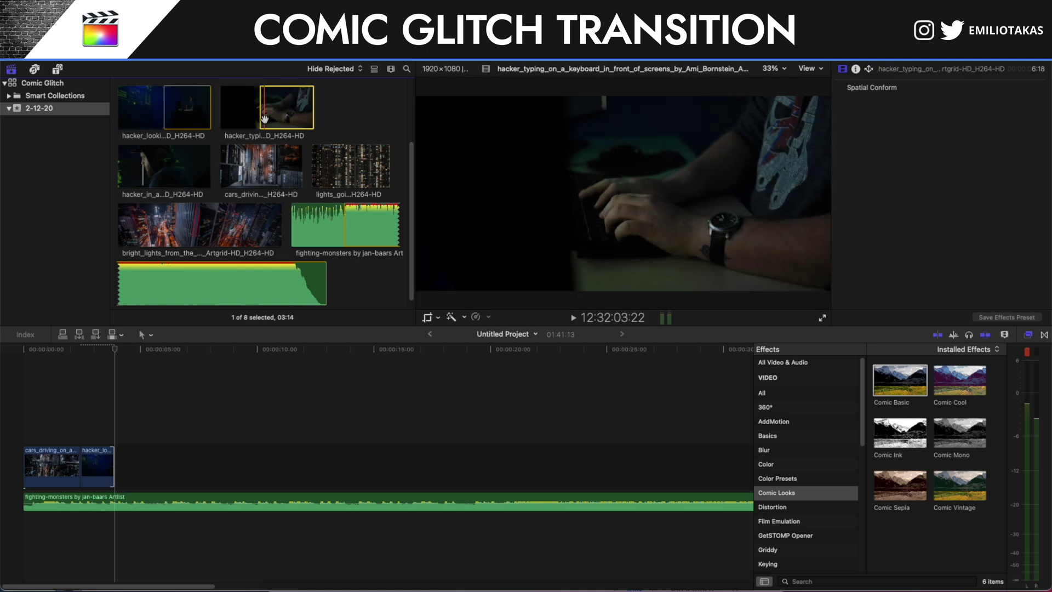
key(i)
drag(280, 118, 148, 457)
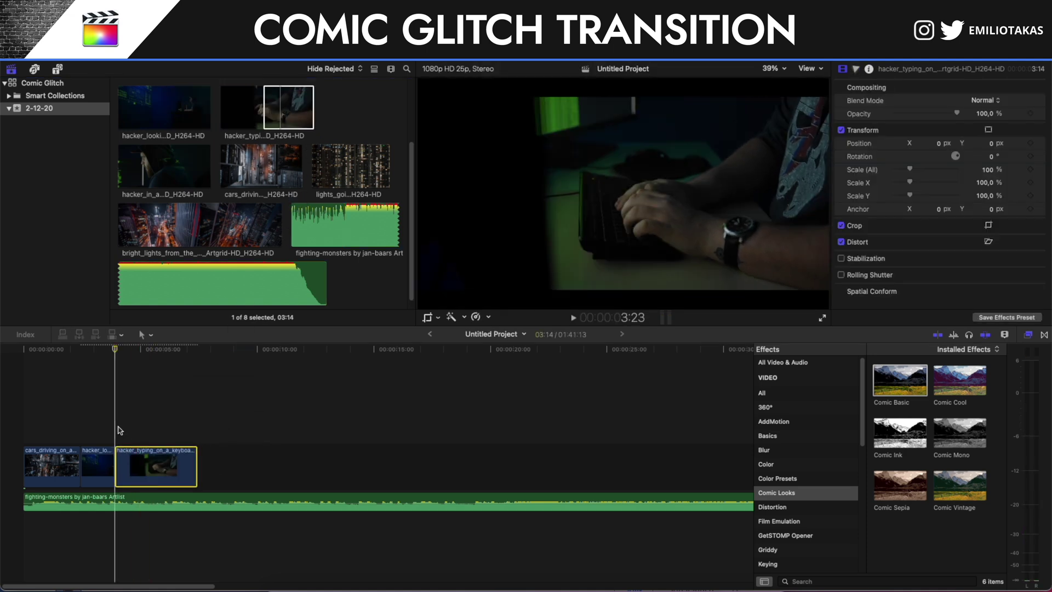
key(space)
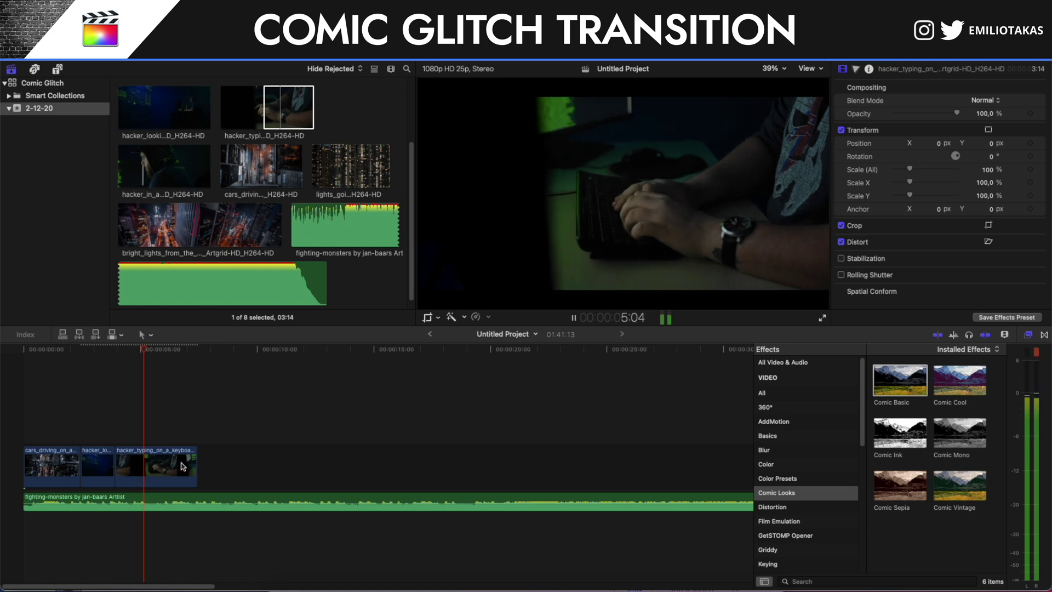
key(space)
drag(192, 462, 173, 461)
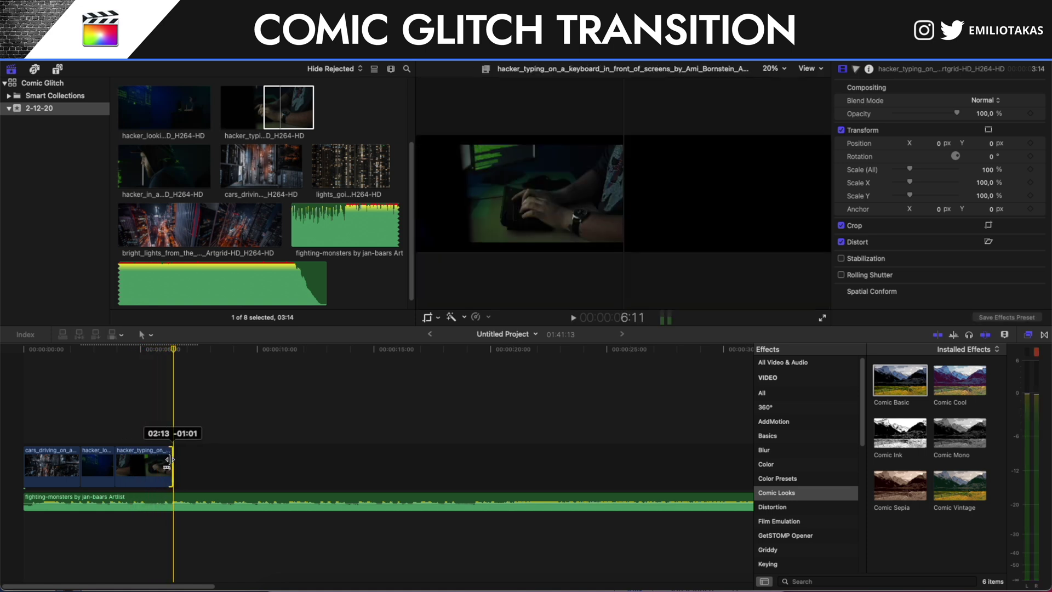
Append the bright_lights city clip, split it to a 2:16 duration and delete the remainder
click(164, 176)
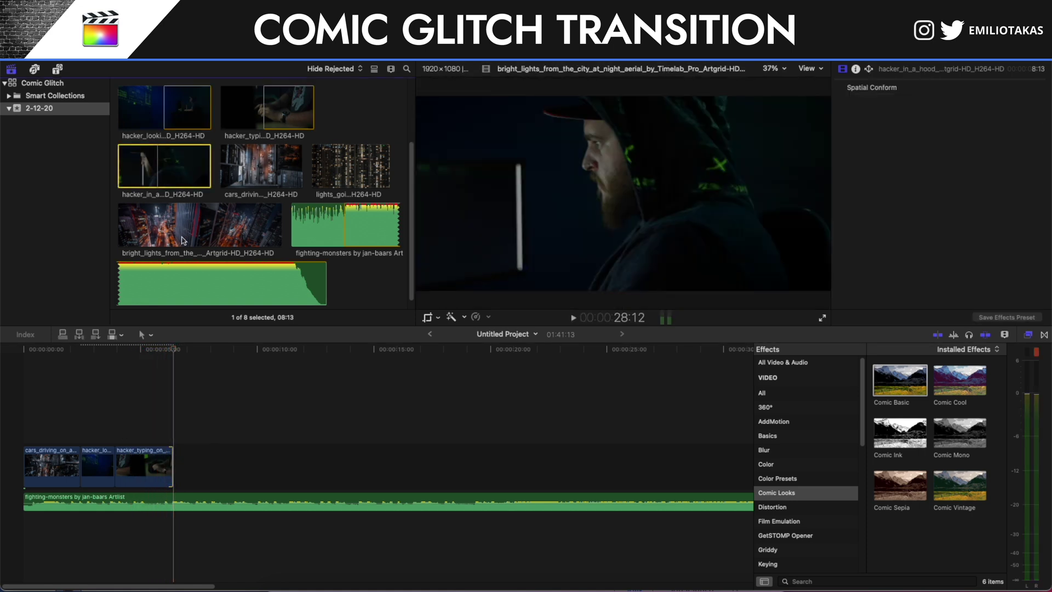
click(183, 240)
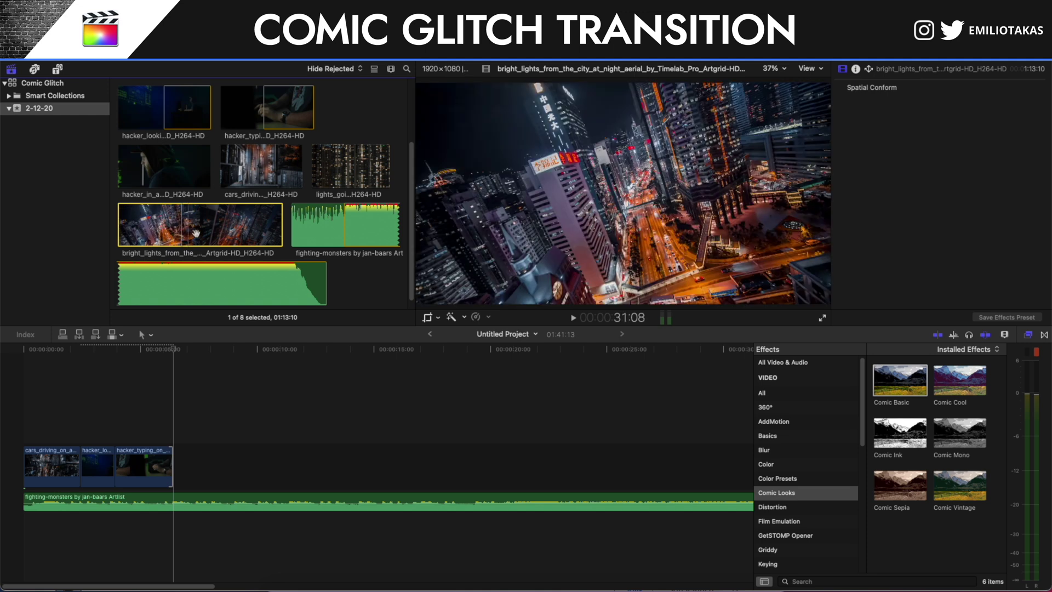
drag(203, 232, 174, 457)
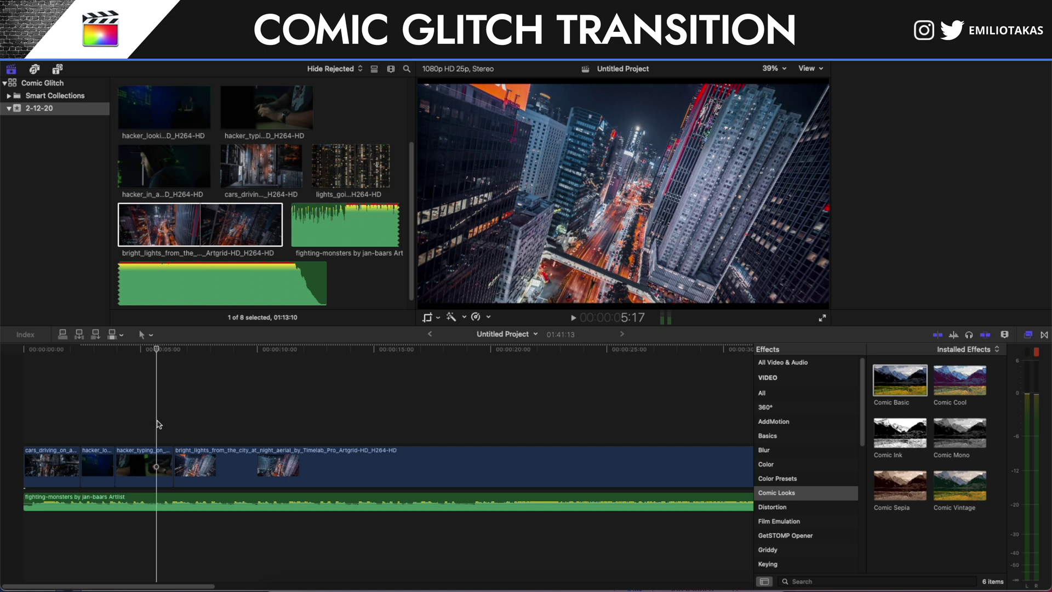
key(space)
key(super+4)
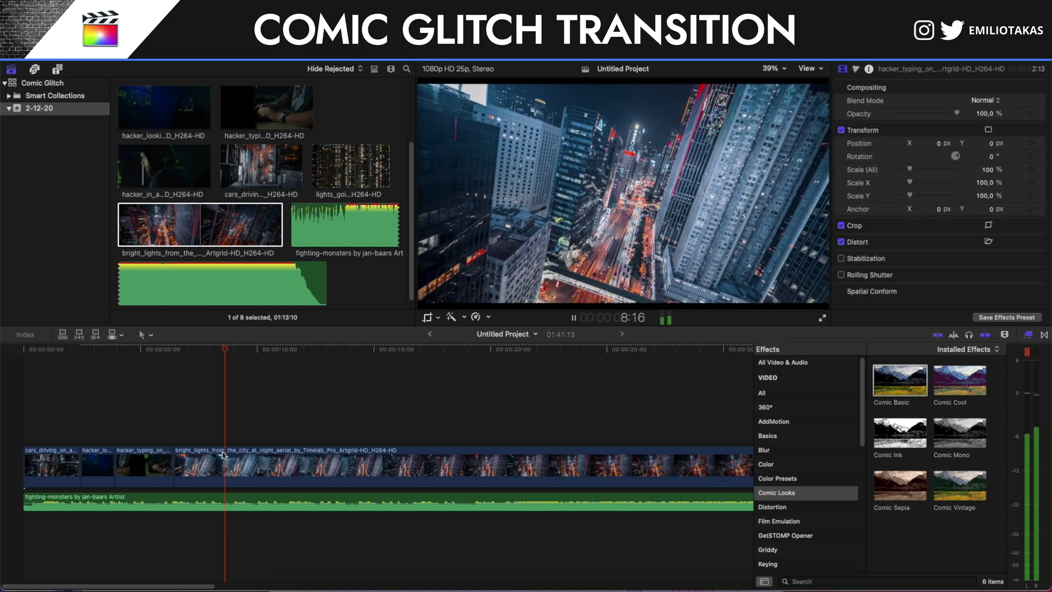
key(space)
key(b)
click(235, 467)
key(a)
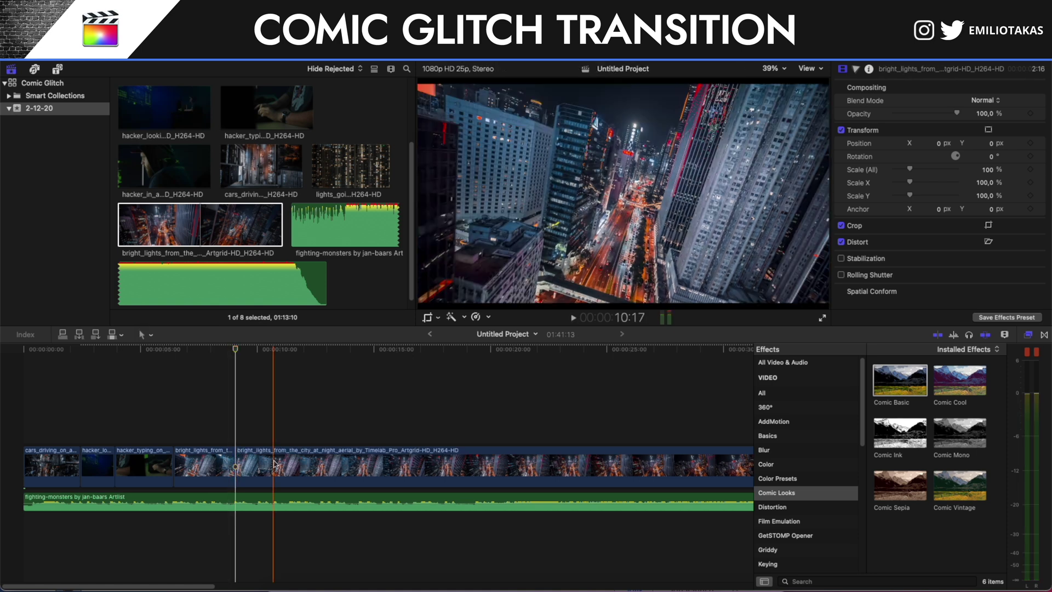
click(272, 467)
key(BackSpace)
Append the hacker_in_a_hood clip after the city clip and shorten its end to fit the music
drag(165, 166, 268, 463)
click(228, 428)
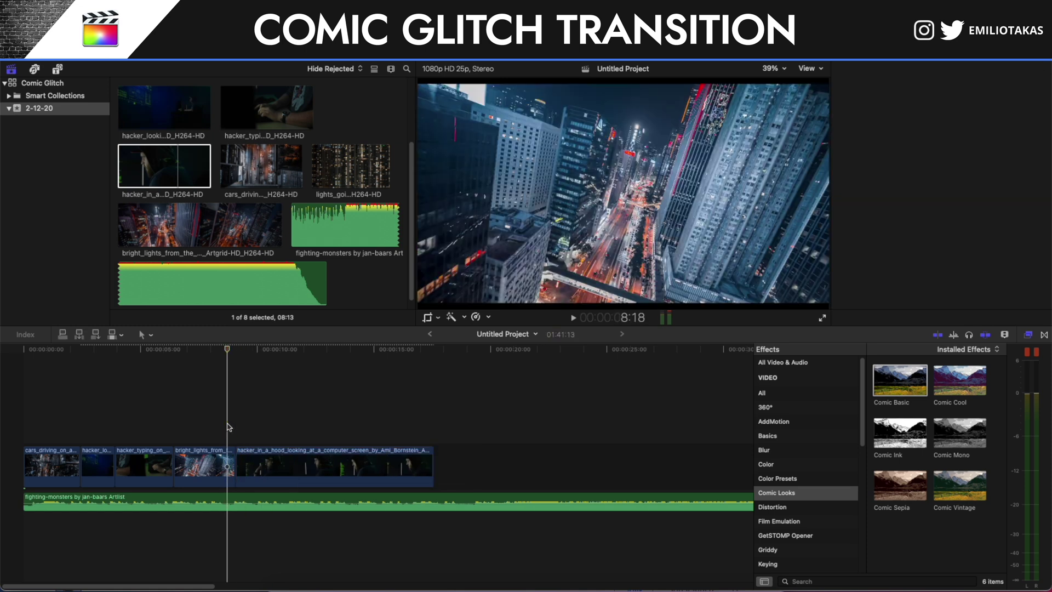
key(space)
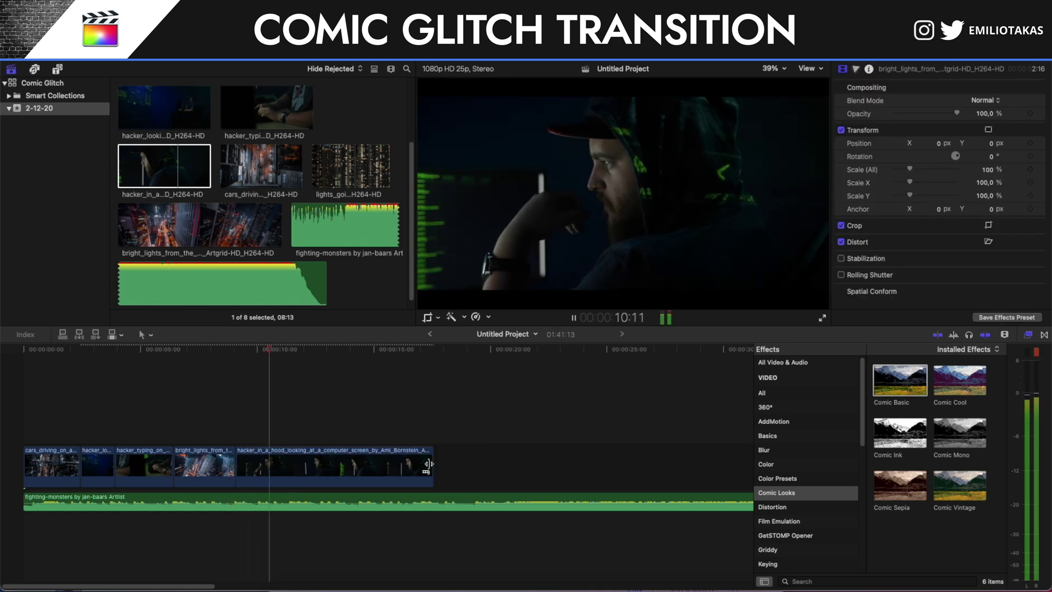
click(430, 463)
drag(431, 463, 301, 463)
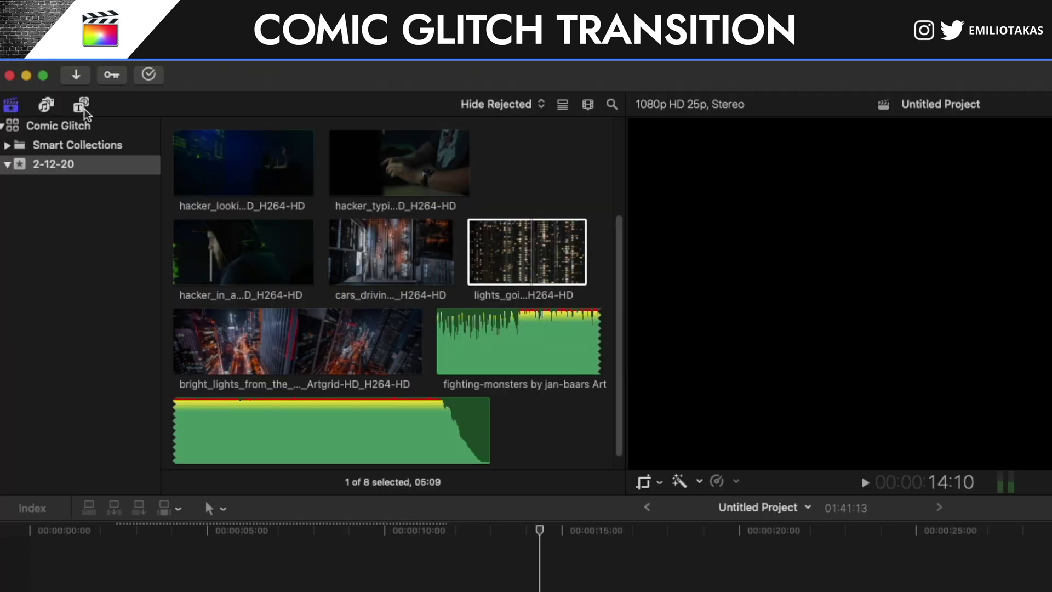
Add the Small adjustment layer title above the video clips, starting over the latter part of the cars_driving clip
click(57, 69)
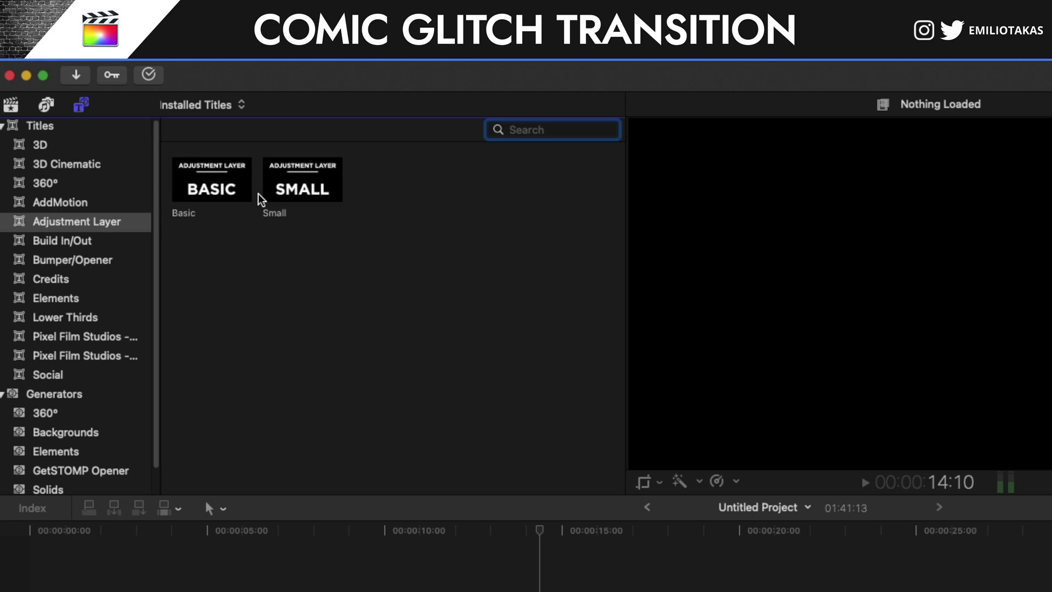
drag(302, 183, 181, 570)
drag(163, 117, 156, 143)
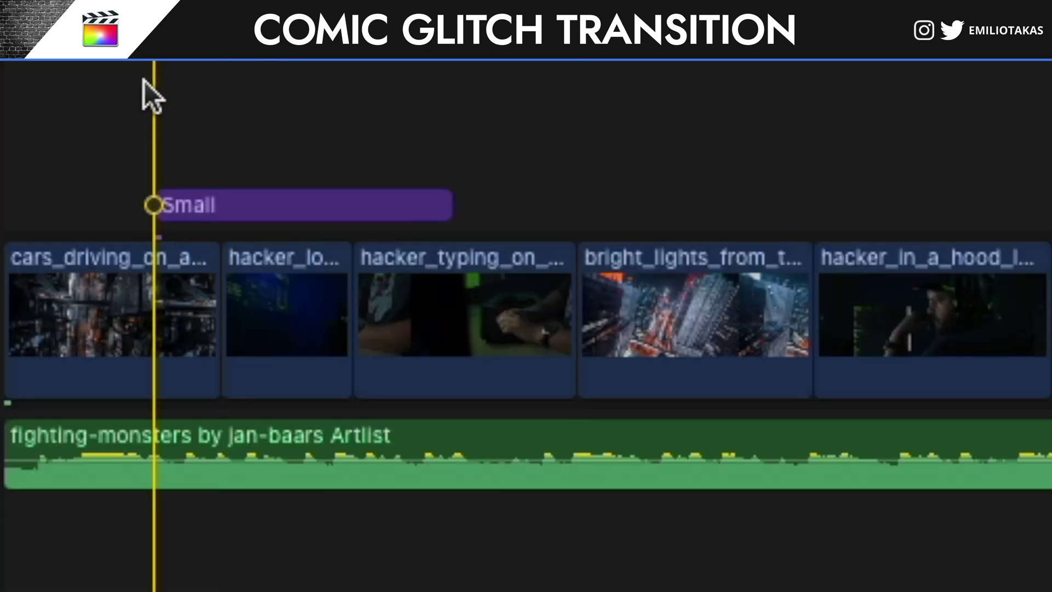
Trim the start of the Small adjustment layer closer to the cut between the first two clips
key(super+equal)
key(super+equal)
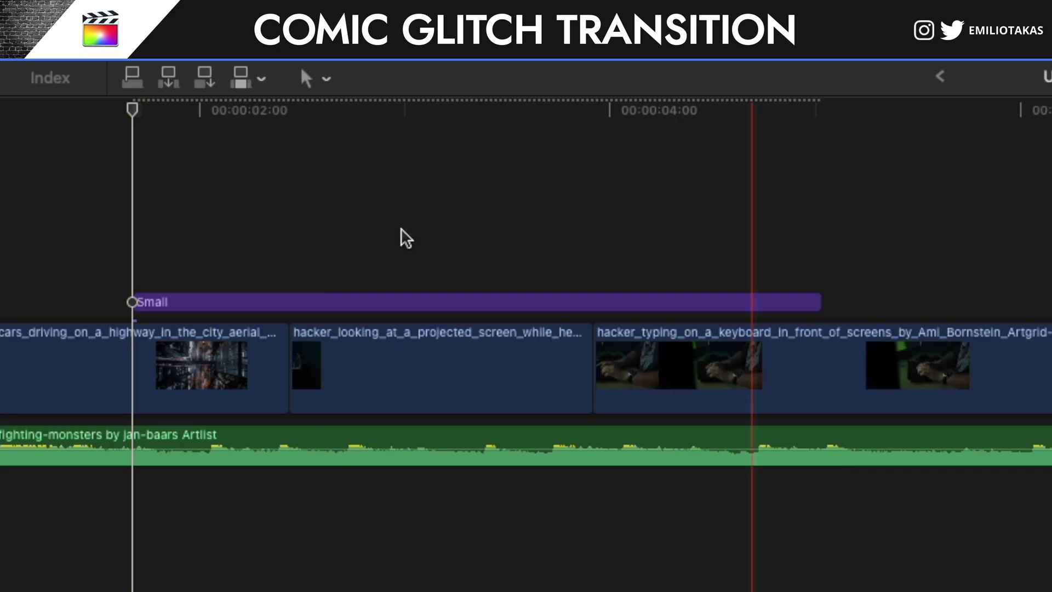
click(137, 238)
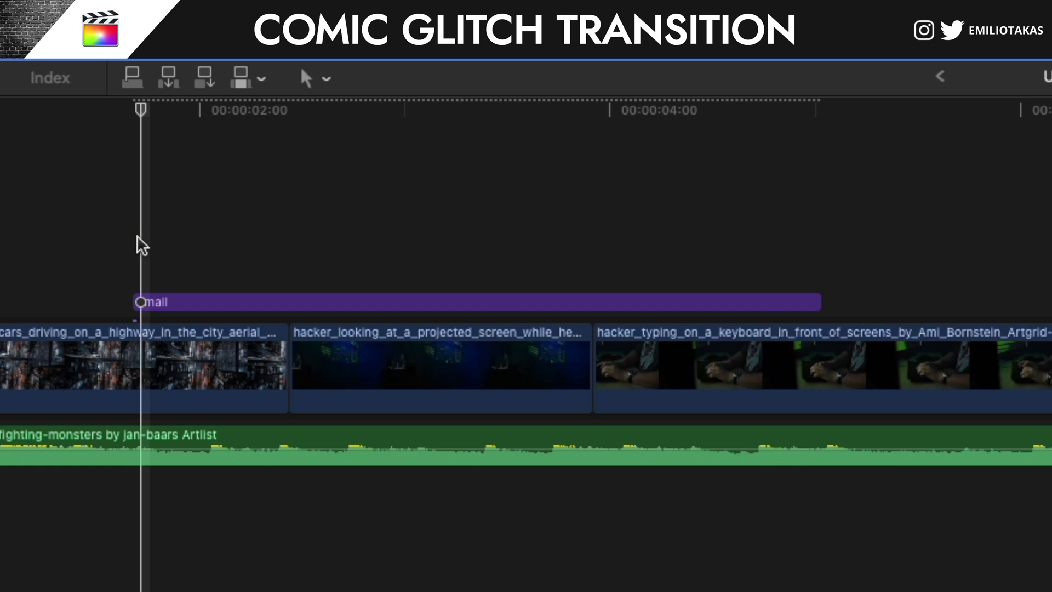
drag(140, 302, 174, 302)
Split the Small adjustment layer with the Blade two frames after its start and again two frames further on
click(185, 267)
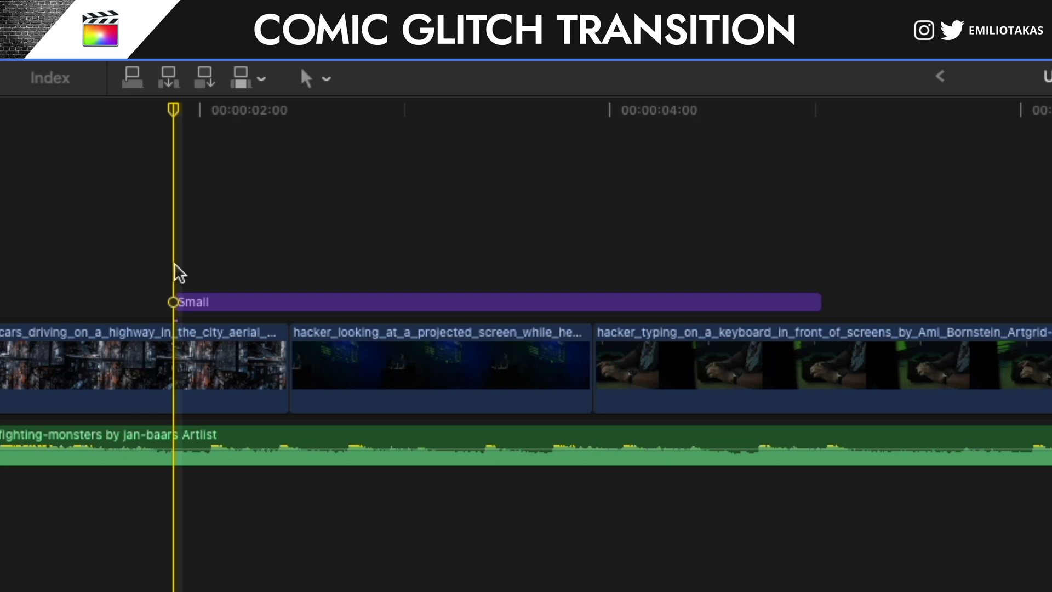
key(Right)
key(Right)
key(b)
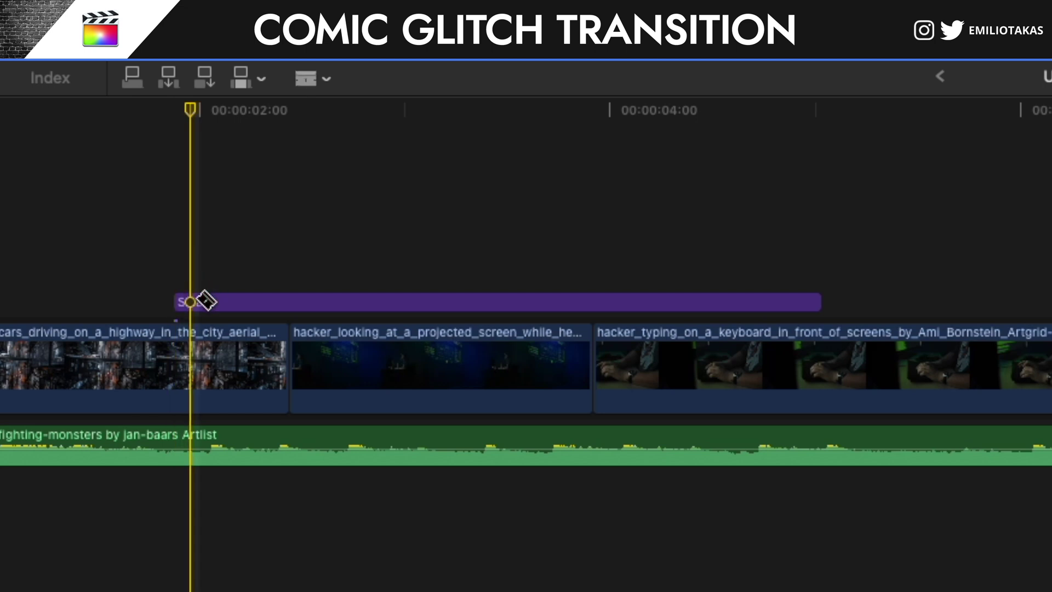
click(205, 301)
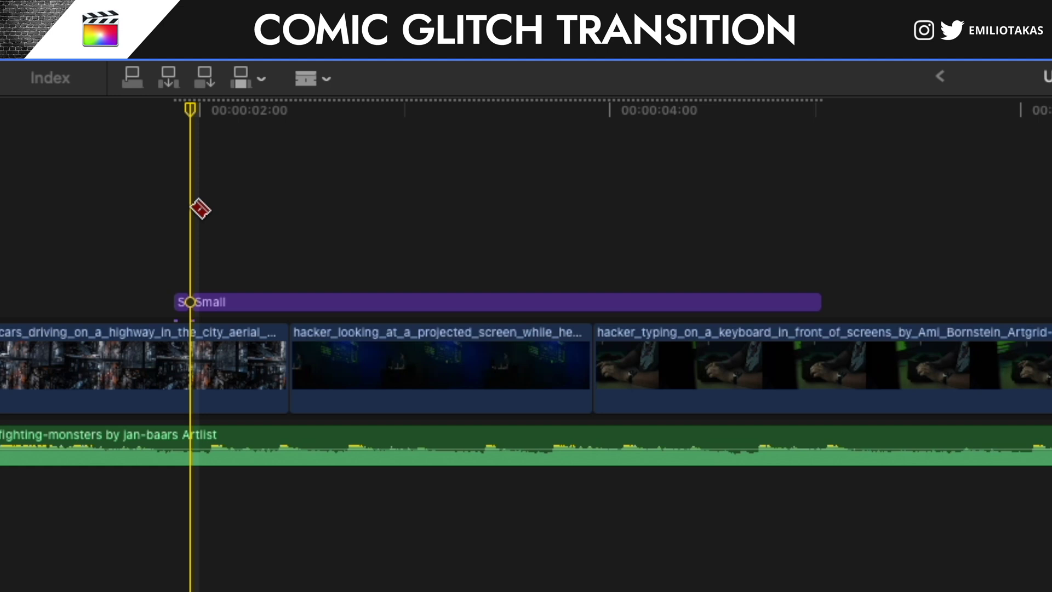
key(Right)
key(Right)
click(207, 301)
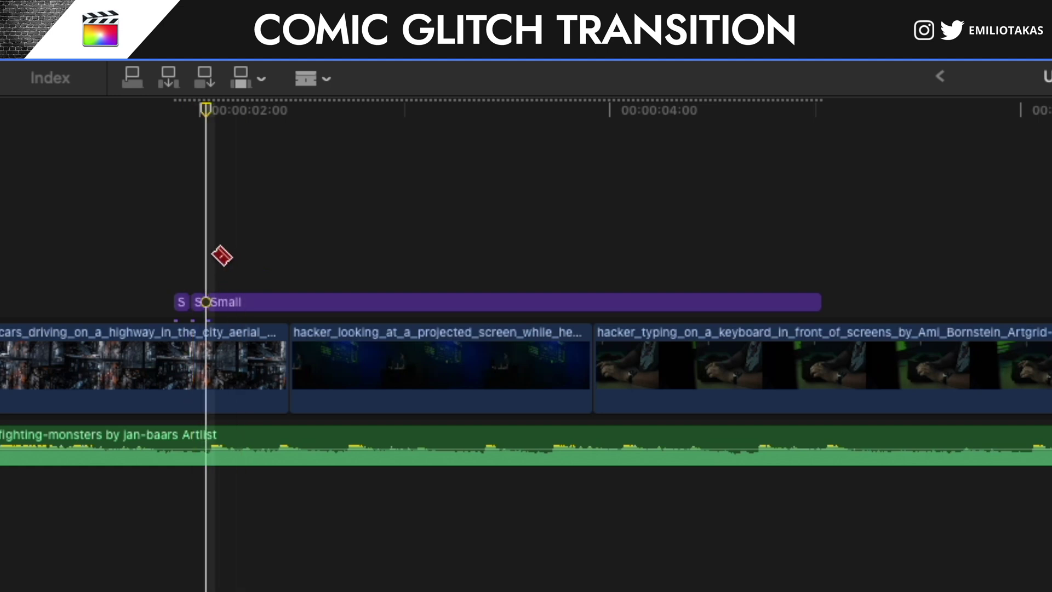
Make two more Blade cuts in the remaining Small adjustment layer, each two frames after the previous cut
key(Right)
key(Right)
click(229, 301)
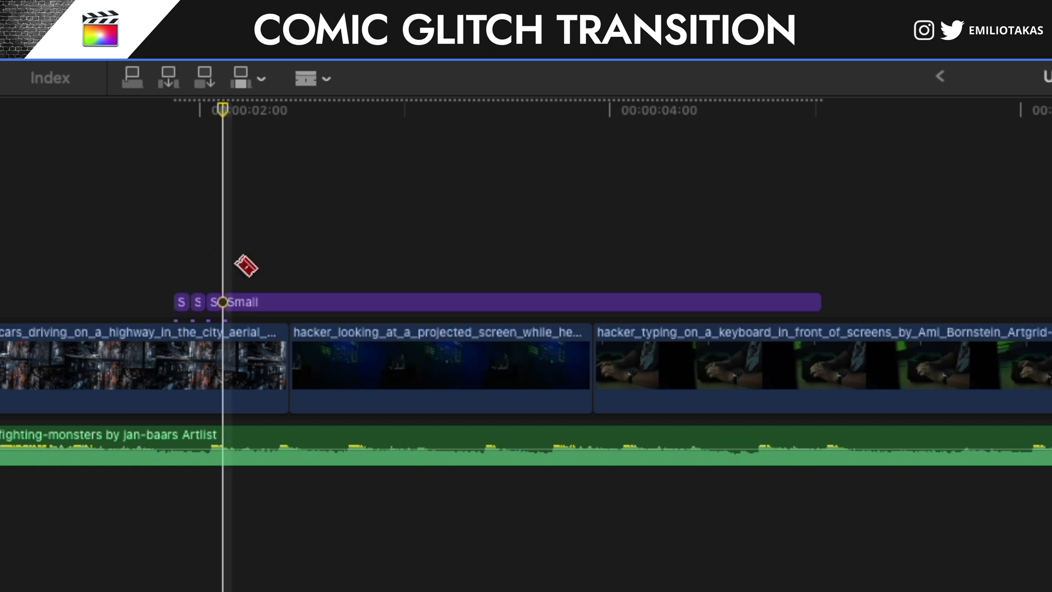
click(273, 239)
key(Right)
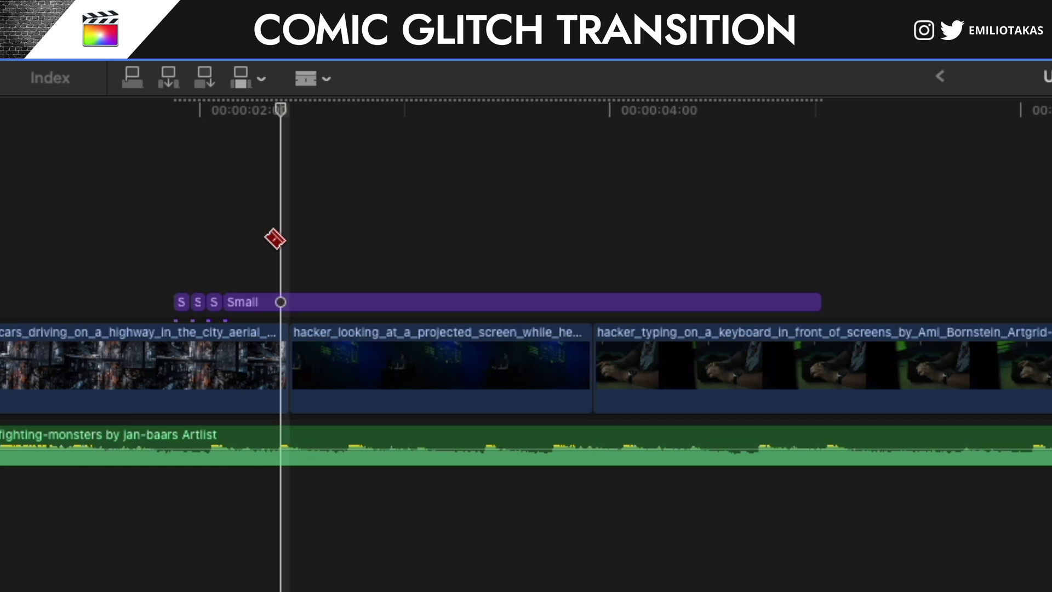
click(229, 109)
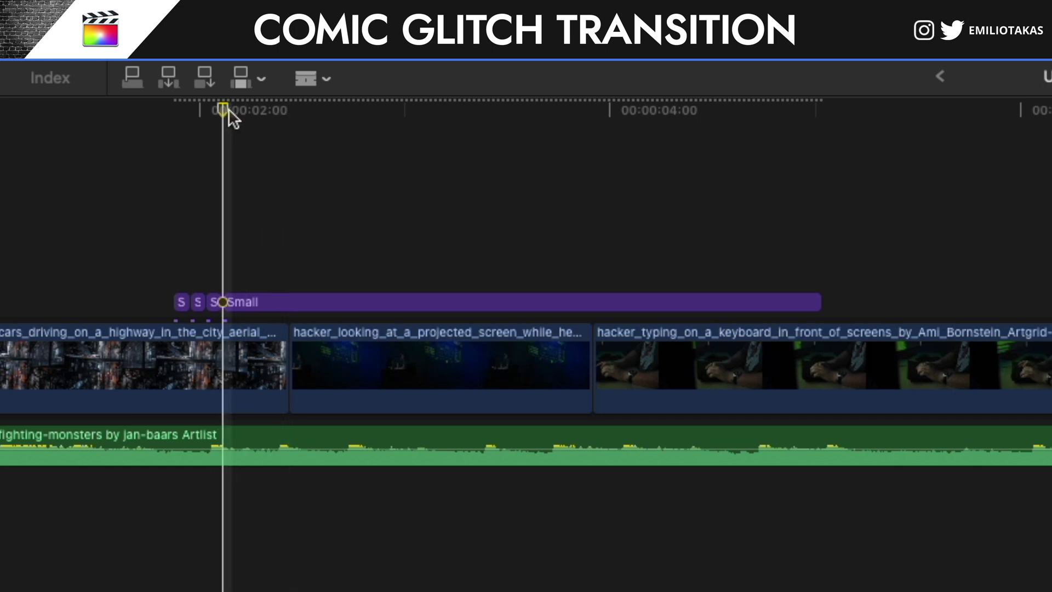
key(Right)
key(Right)
click(250, 301)
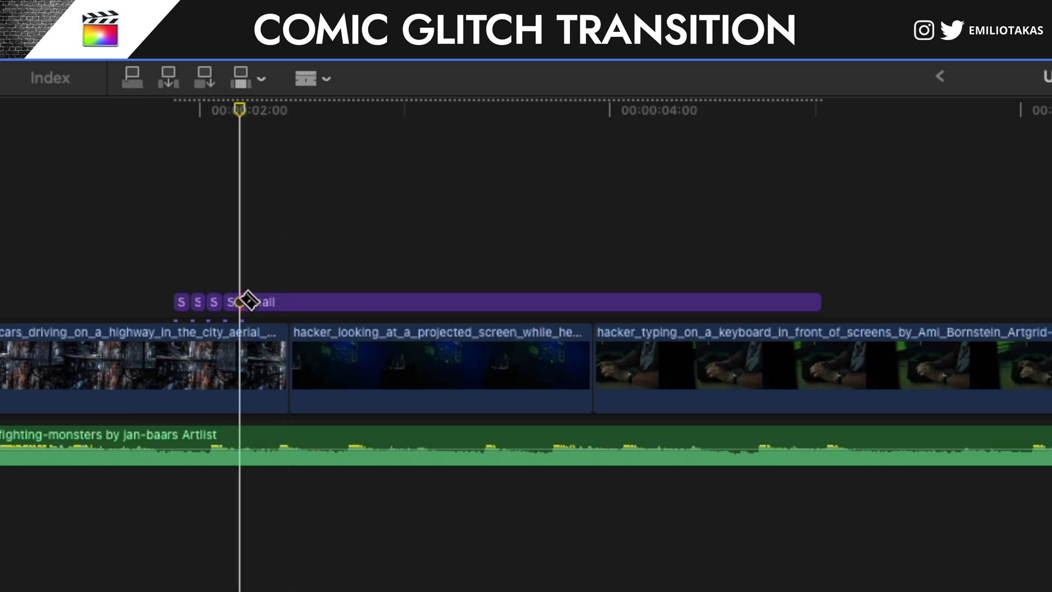
Delete the second and fourth pieces of the split adjustment layer to leave gaps, and play back the timeline
key(a)
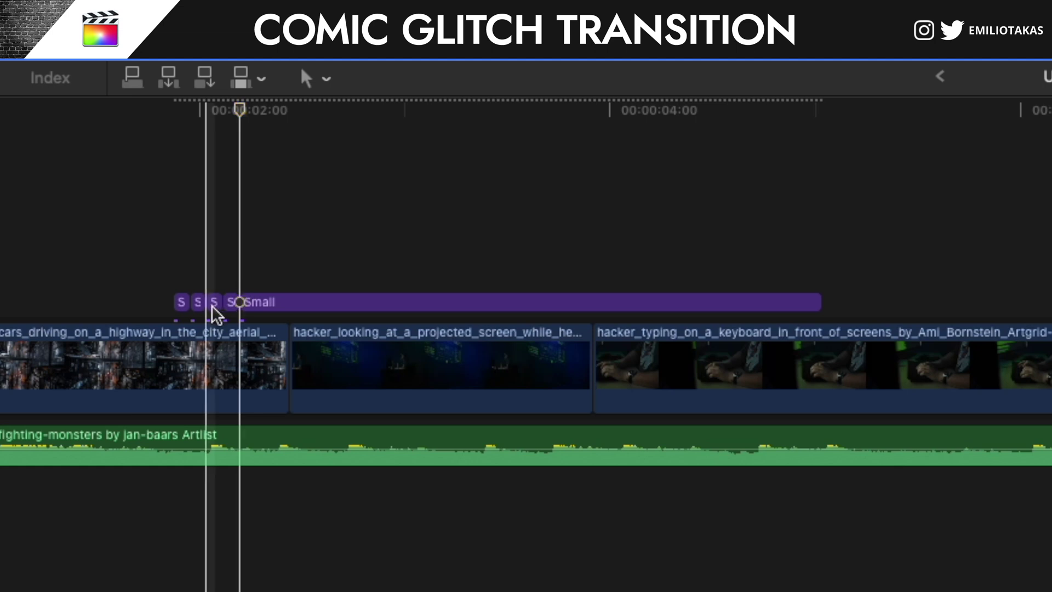
click(197, 302)
key(Delete)
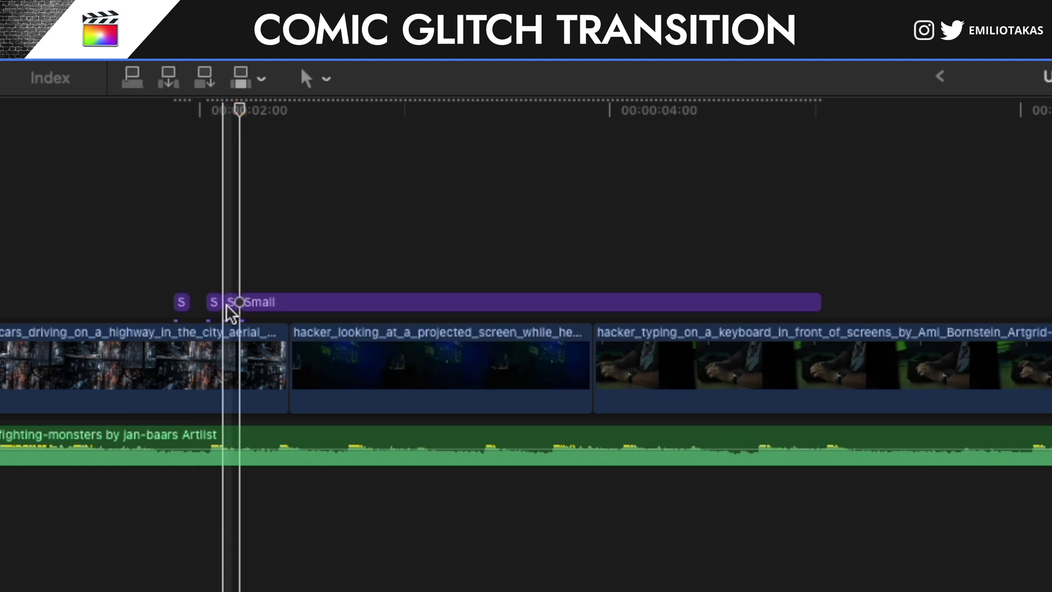
click(231, 304)
key(Delete)
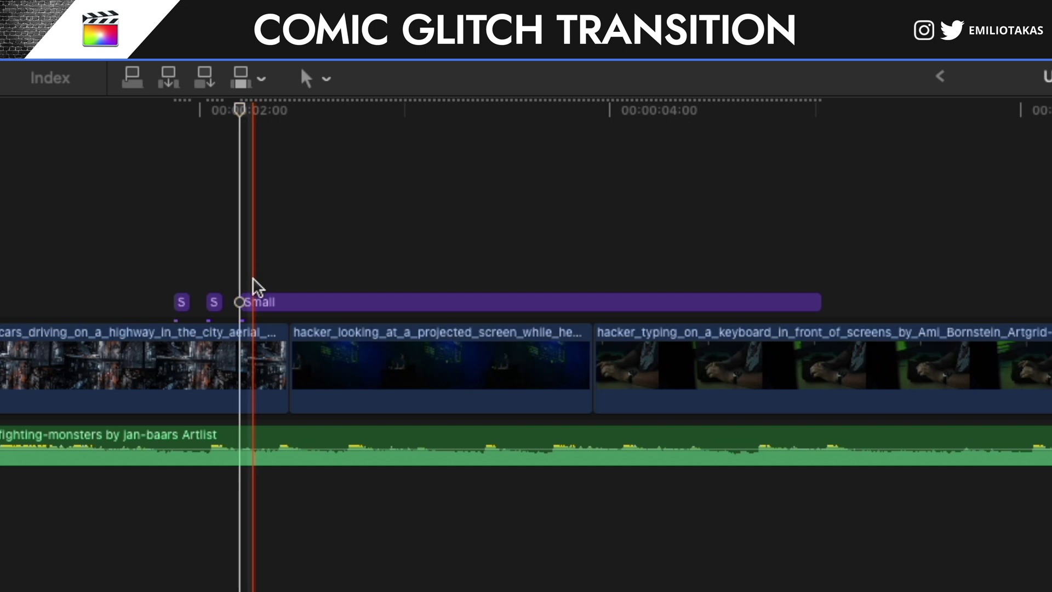
key(space)
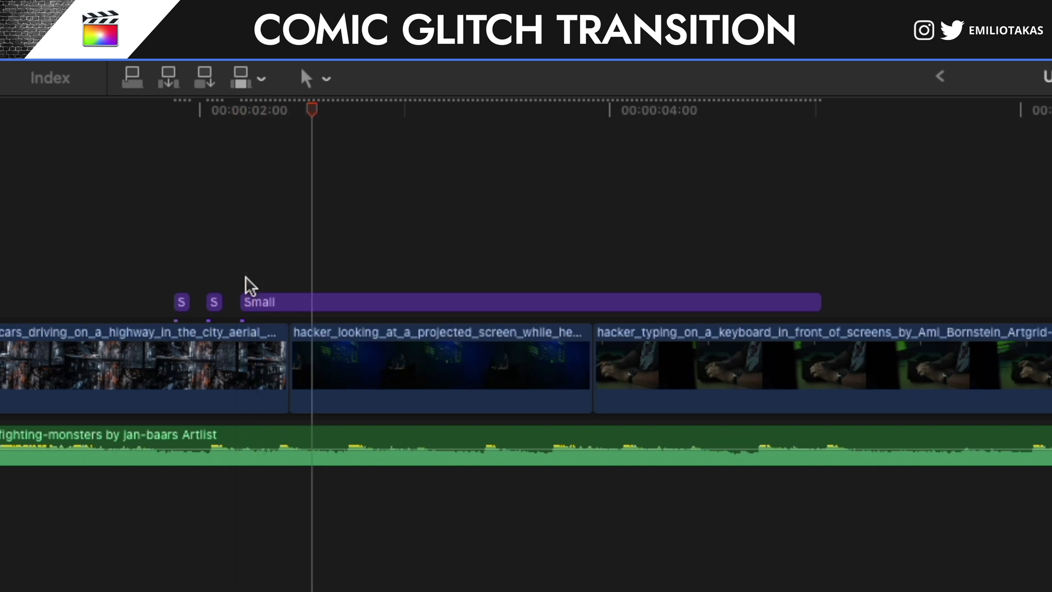
Split the long Small adjustment layer 12 frames after its start with the Blade and move the remainder further along the timeline
key(space)
drag(332, 128, 345, 127)
key(b)
click(354, 302)
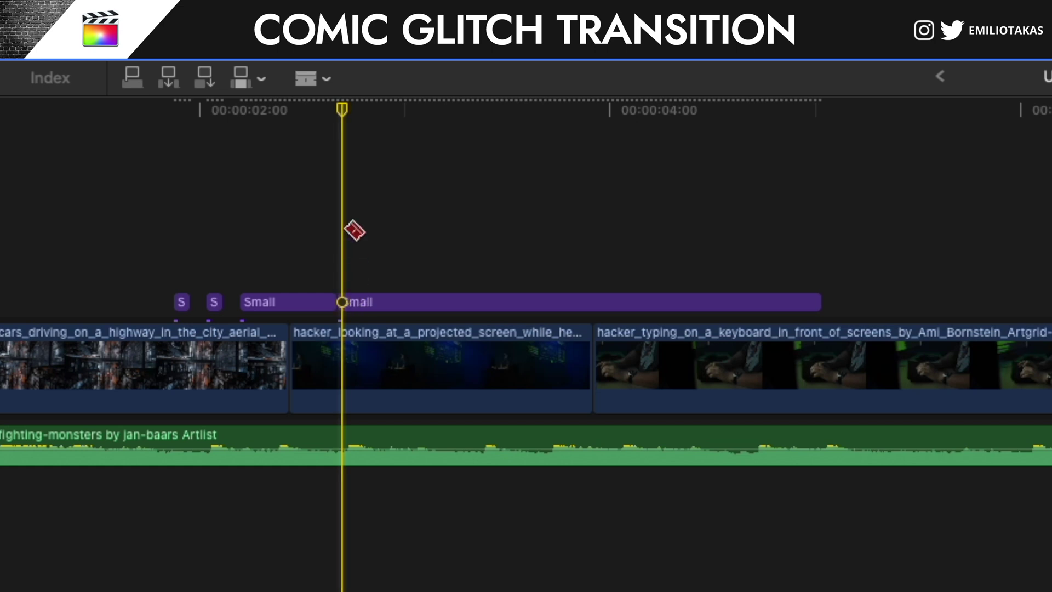
key(a)
click(472, 302)
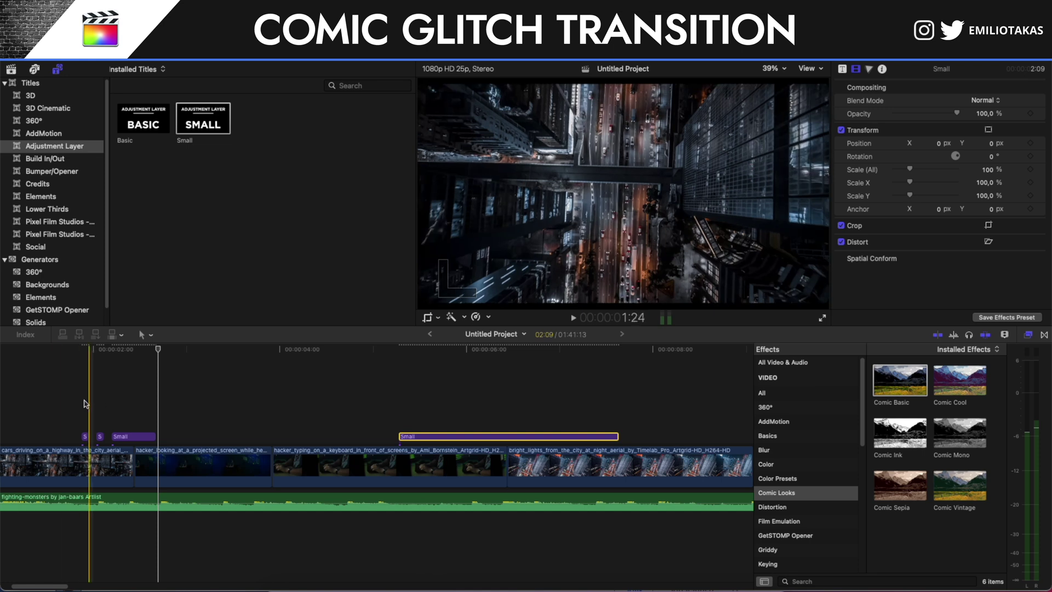
Apply the Comic Basic effect to the 12-frame Small adjustment layer piece over the cut between the first two clips
click(46, 409)
click(84, 436)
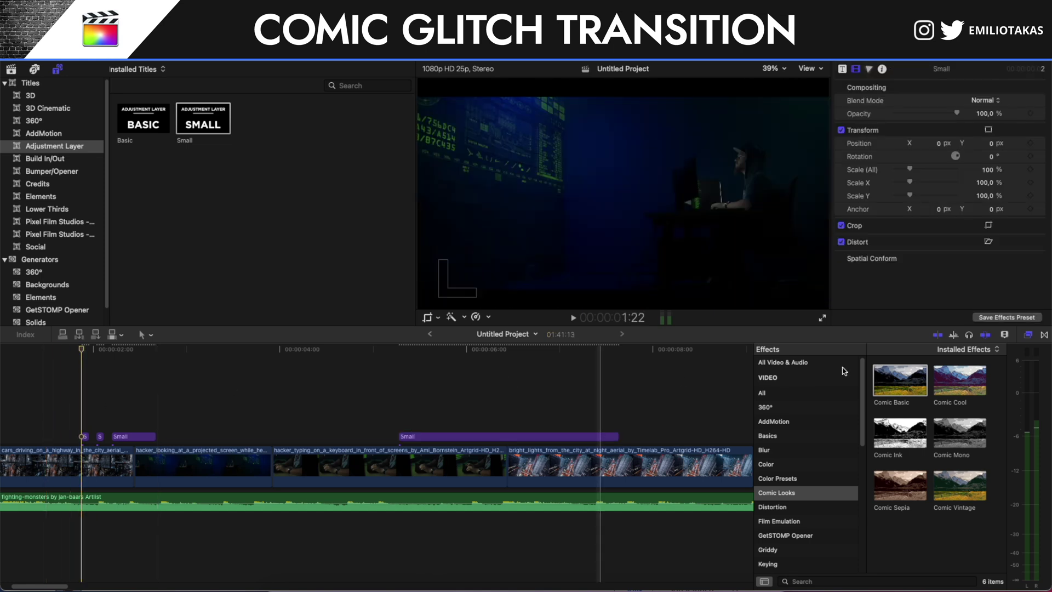
drag(912, 389, 137, 440)
click(122, 436)
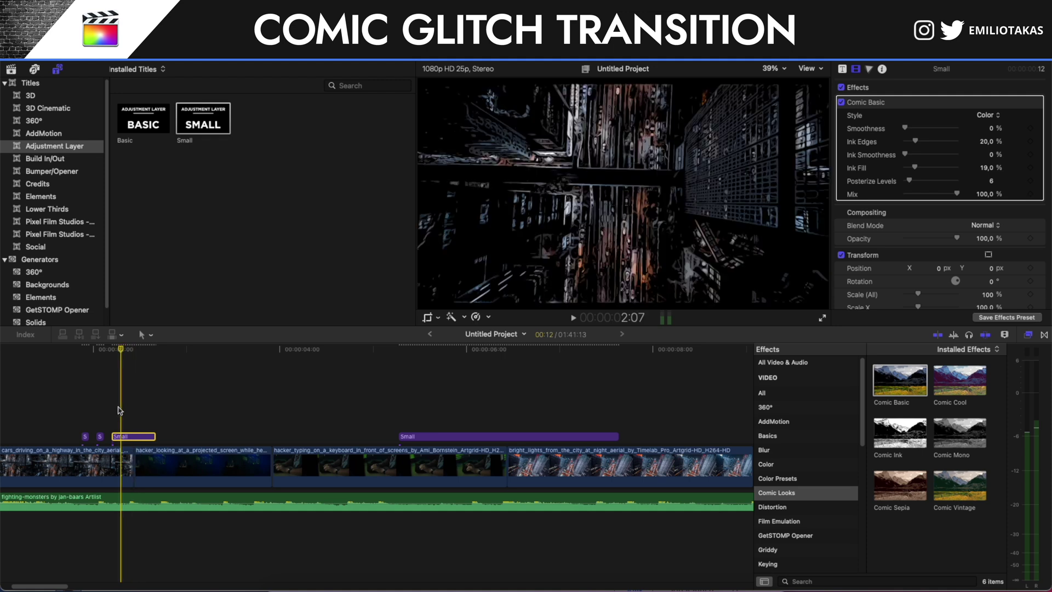
click(121, 412)
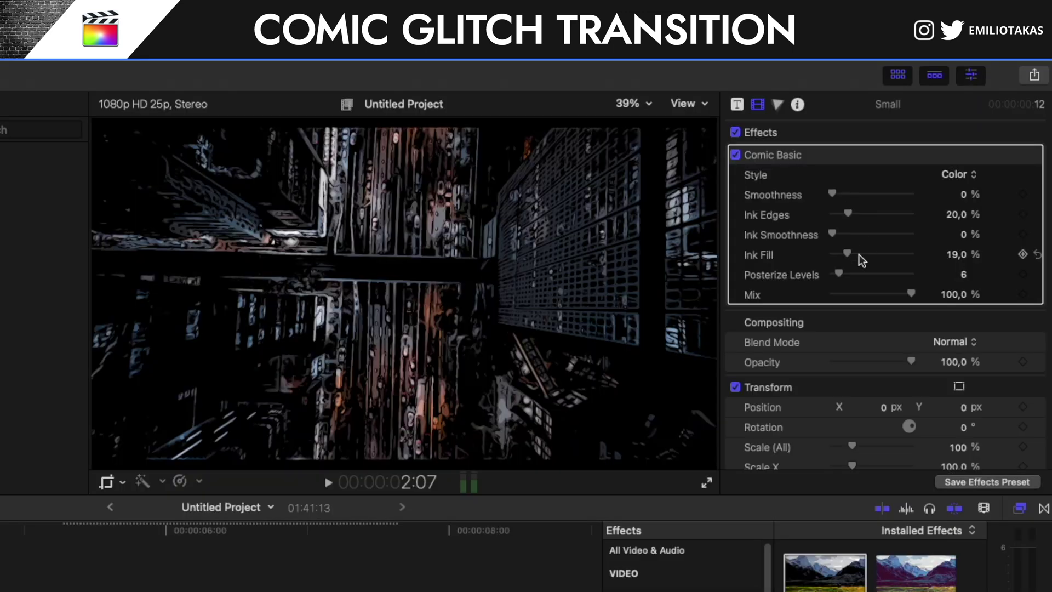
In the Comic Basic effect, set Posterize Levels to 50, Ink Fill to 0% and Ink Edges to 44,68%
drag(839, 273, 886, 291)
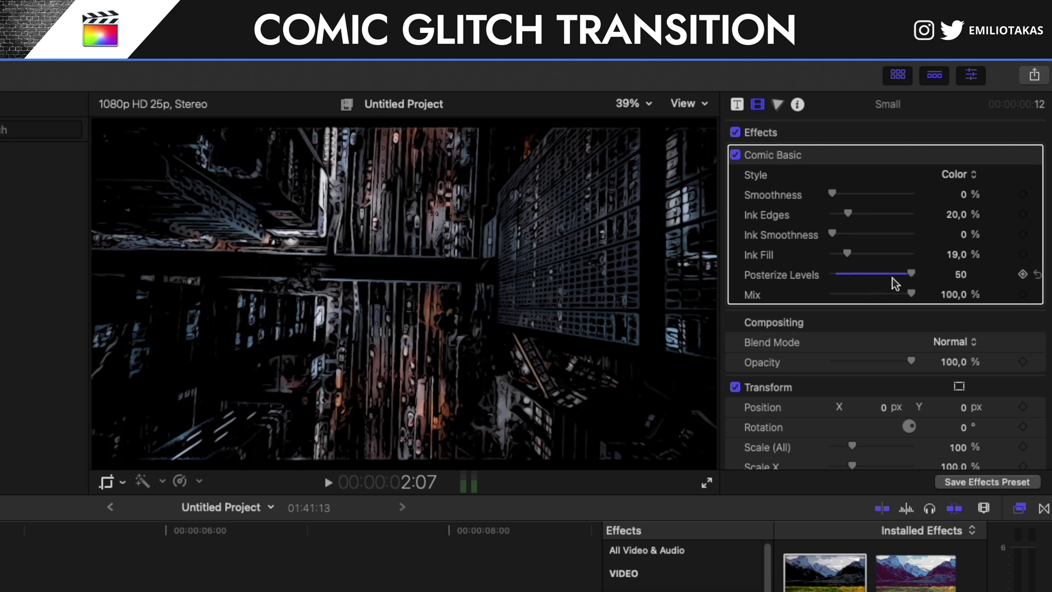
drag(848, 255, 830, 259)
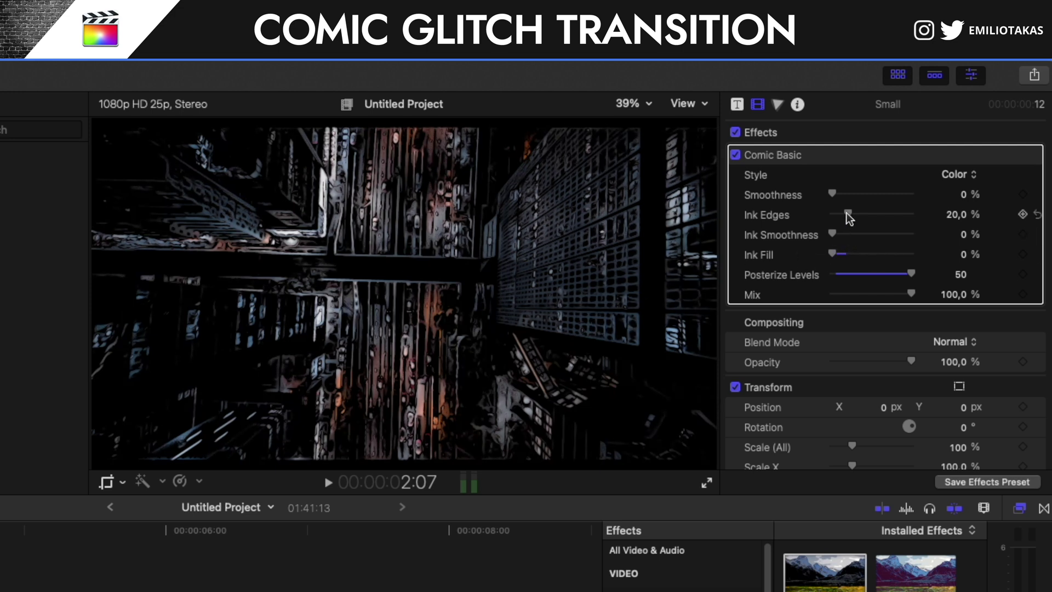
mouse_move(849, 216)
mouse_down()
mouse_move(876, 218)
mouse_move(803, 221)
mouse_up()
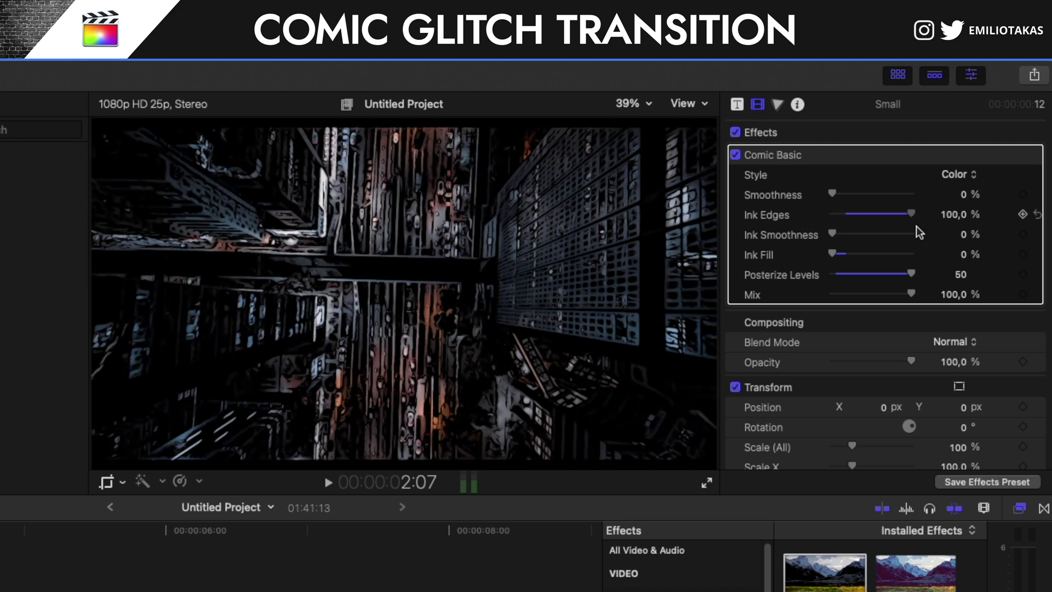
mouse_move(916, 226)
mouse_down()
mouse_move(809, 233)
mouse_move(914, 230)
mouse_move(811, 235)
mouse_move(868, 230)
mouse_up()
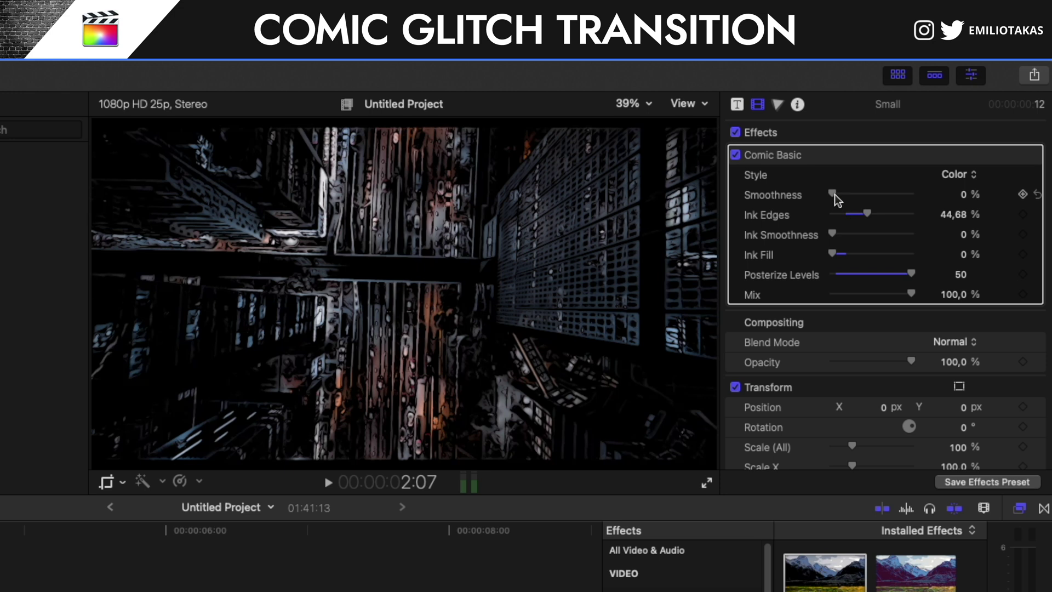
Set the Comic Basic effect's Mix to 60% and play back the transition
mouse_move(912, 296)
mouse_down()
mouse_move(833, 300)
mouse_move(882, 299)
mouse_up()
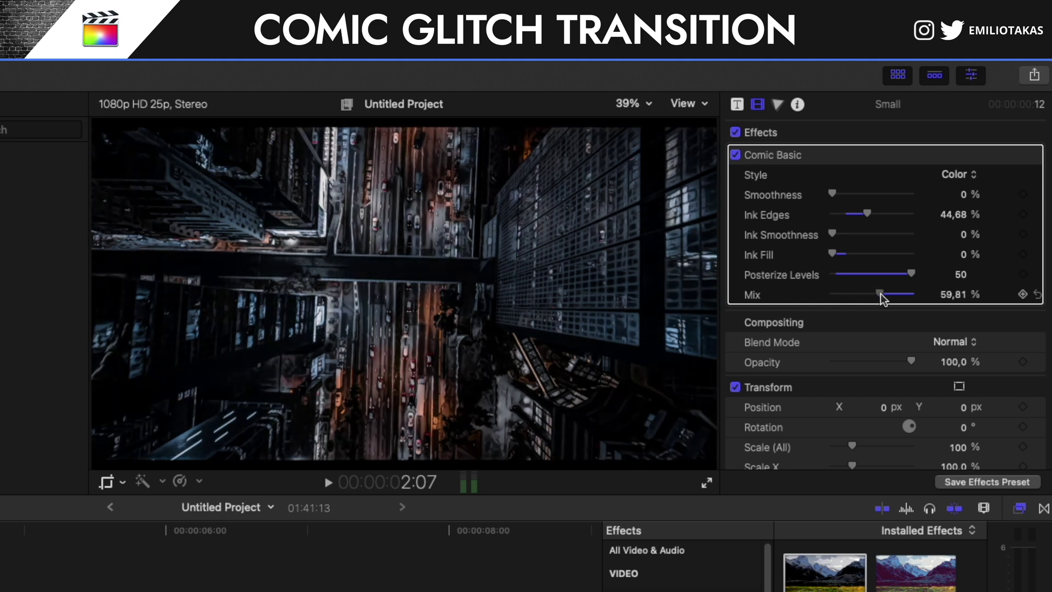
click(990, 298)
key(BackSpace)
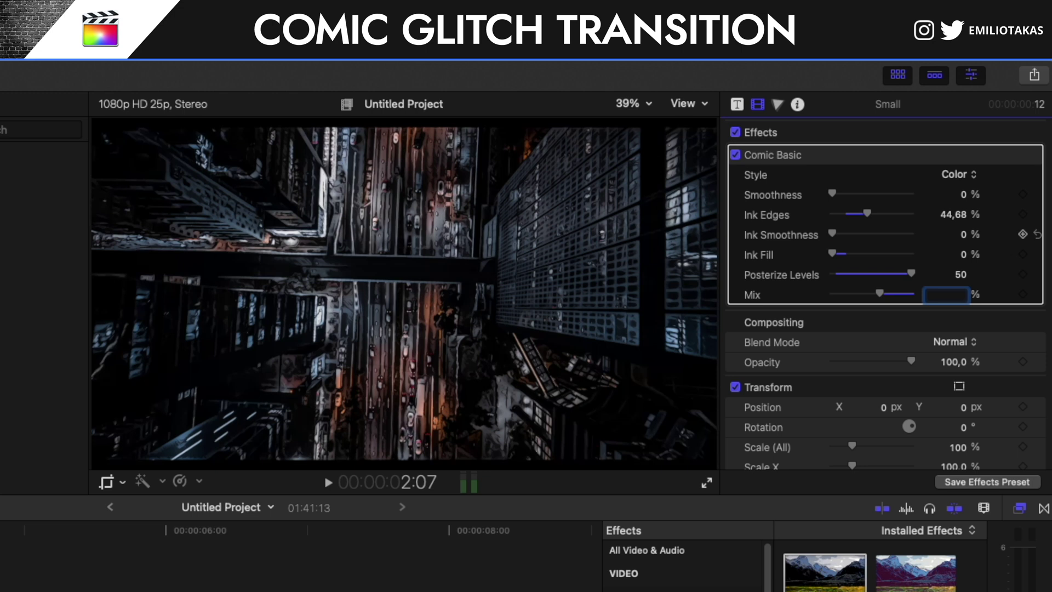
text(60,0)
key(Return)
key(space)
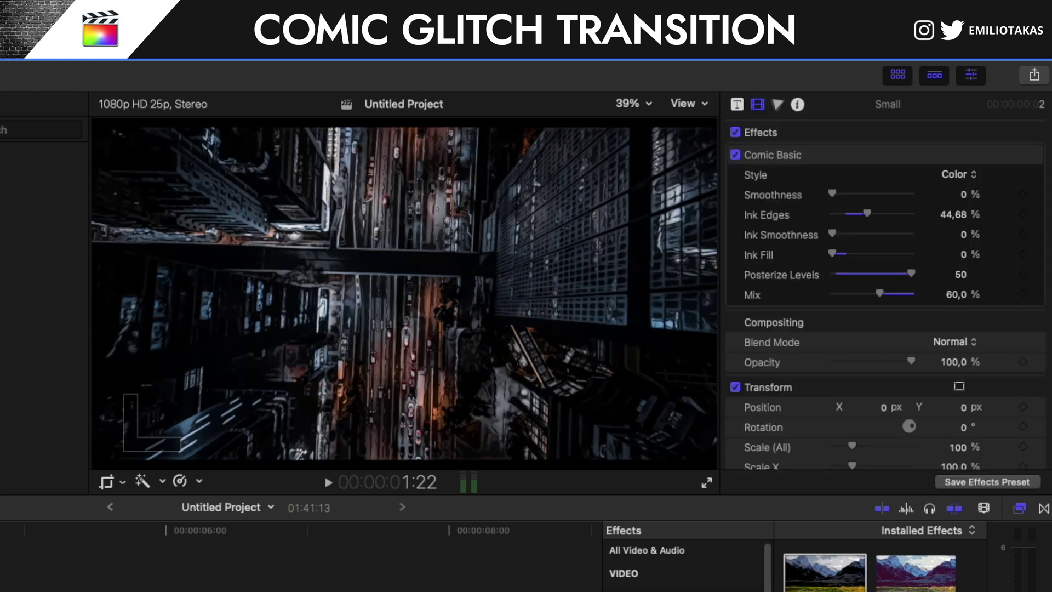
Apply the Comic Ink effect to the long Small adjustment layer over the two hacker clips and set its Mix to 47,05%
key(super+minus)
key(super+minus)
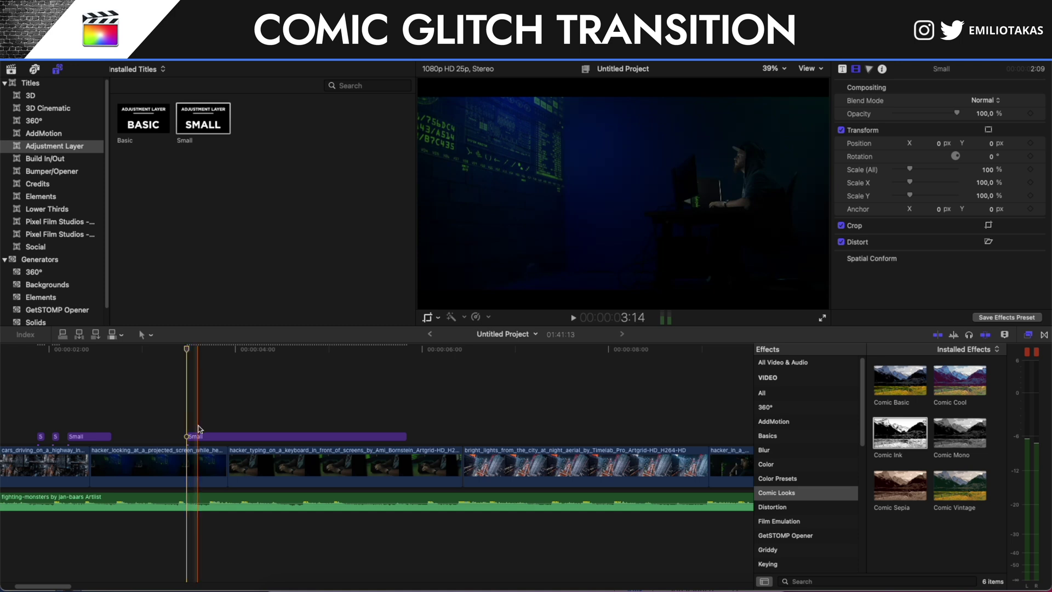
click(203, 436)
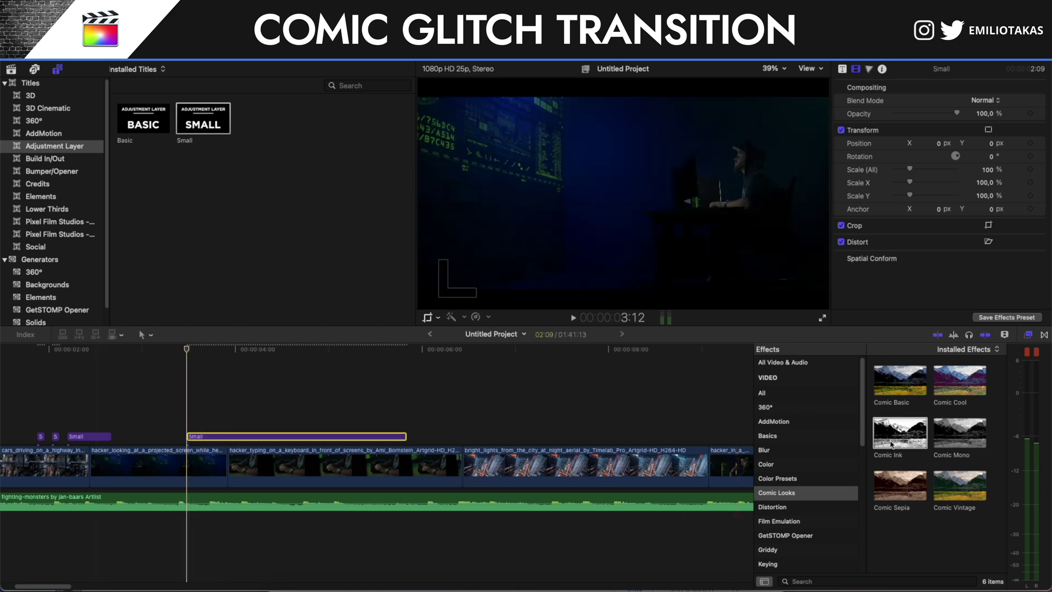
mouse_move(890, 444)
mouse_down()
mouse_move(765, 384)
mouse_move(252, 395)
mouse_move(235, 400)
mouse_move(218, 439)
mouse_up()
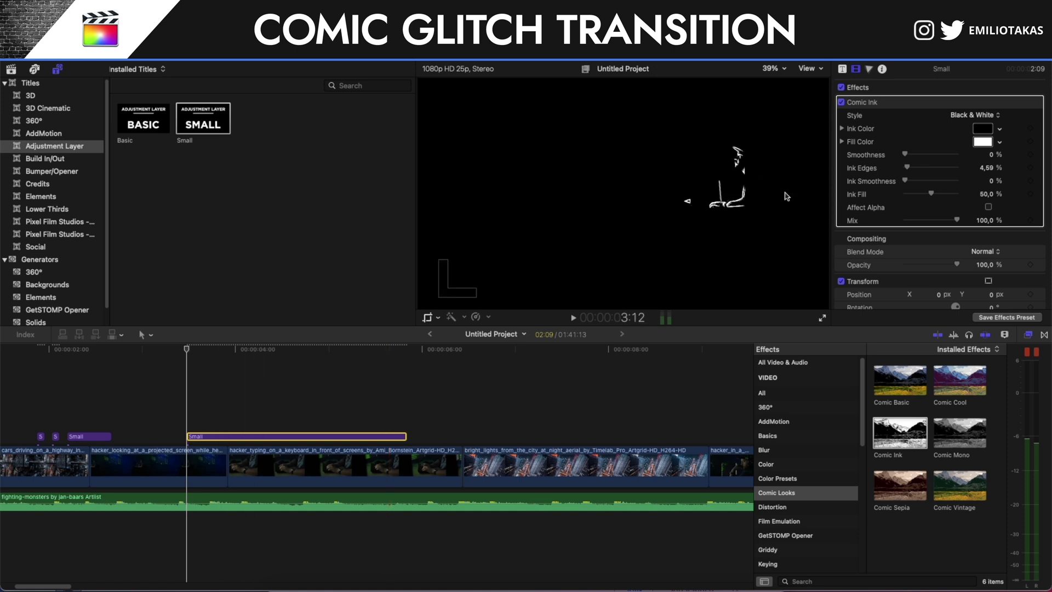
drag(958, 222, 936, 225)
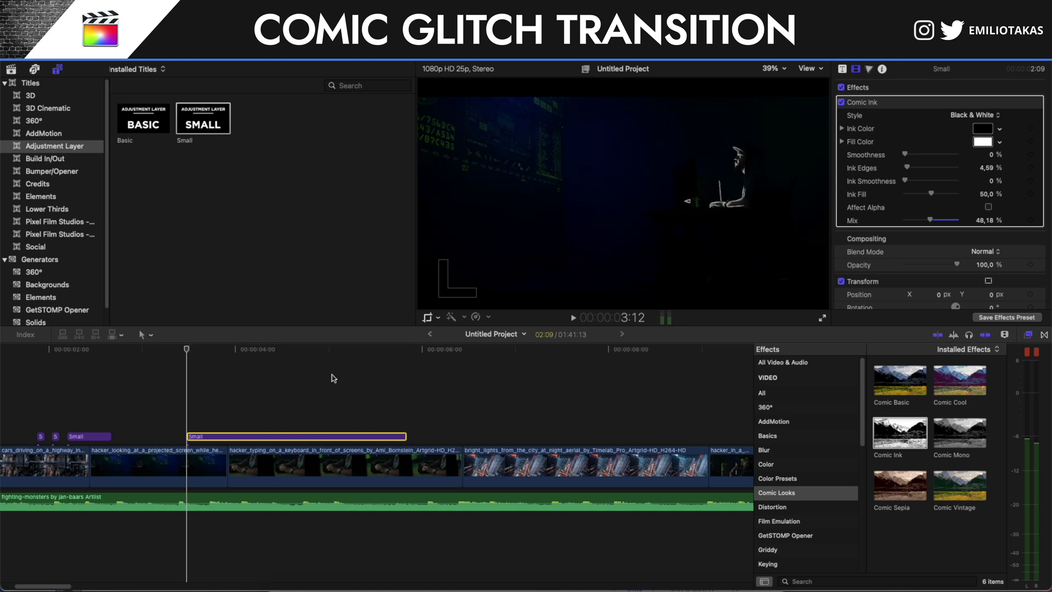
click(251, 381)
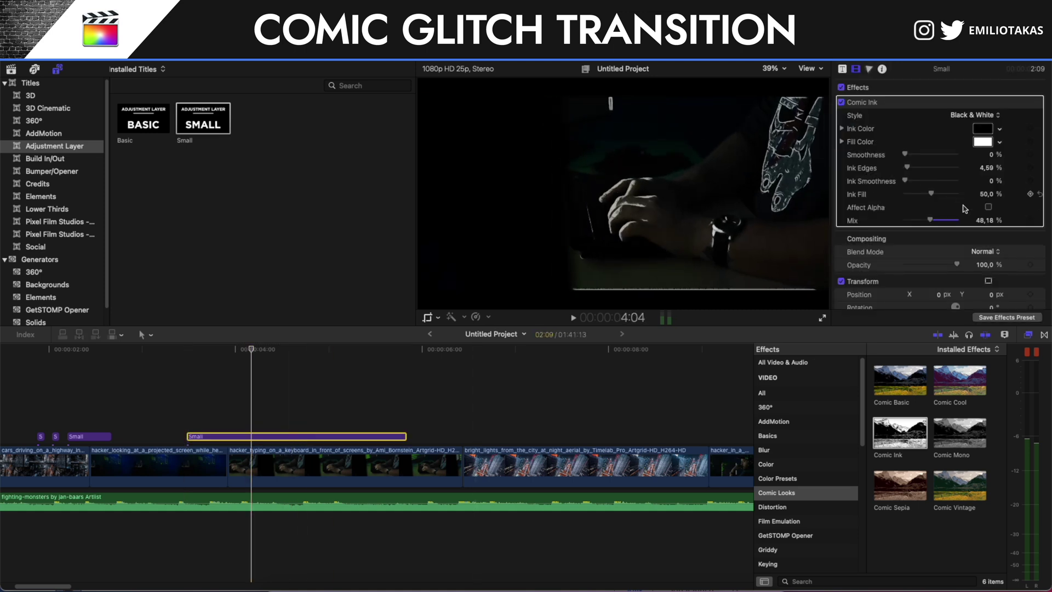
drag(938, 222, 929, 225)
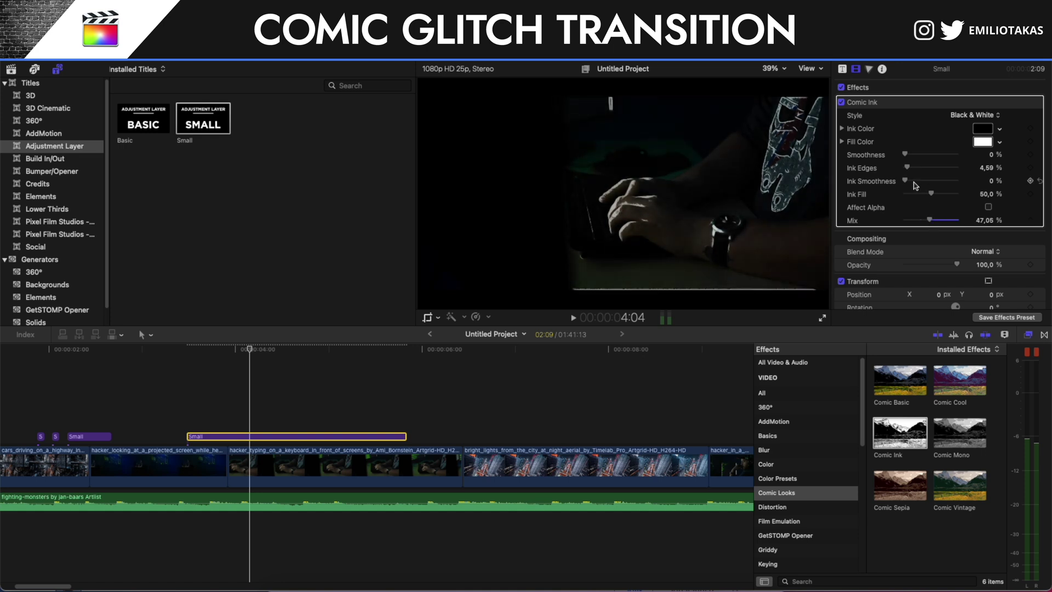
Set Comic Ink's Ink Edges to 76,65%, Smoothness to 2,14%, Ink Smoothness to 8,52% and Ink Fill to 12,48%, and play back the result
mouse_move(912, 170)
mouse_down()
mouse_move(975, 179)
mouse_move(948, 178)
mouse_up()
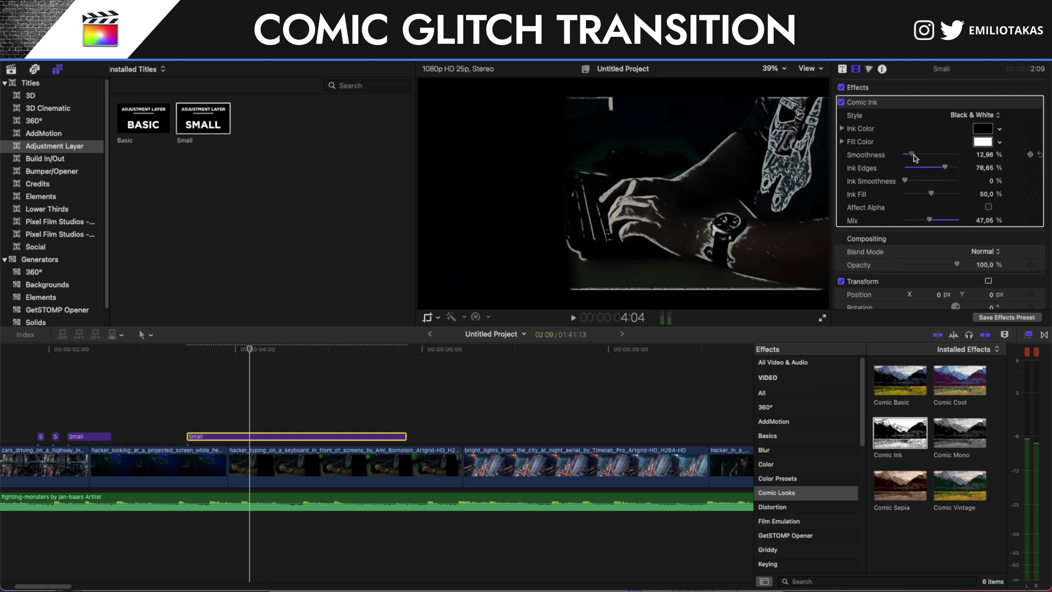
click(906, 158)
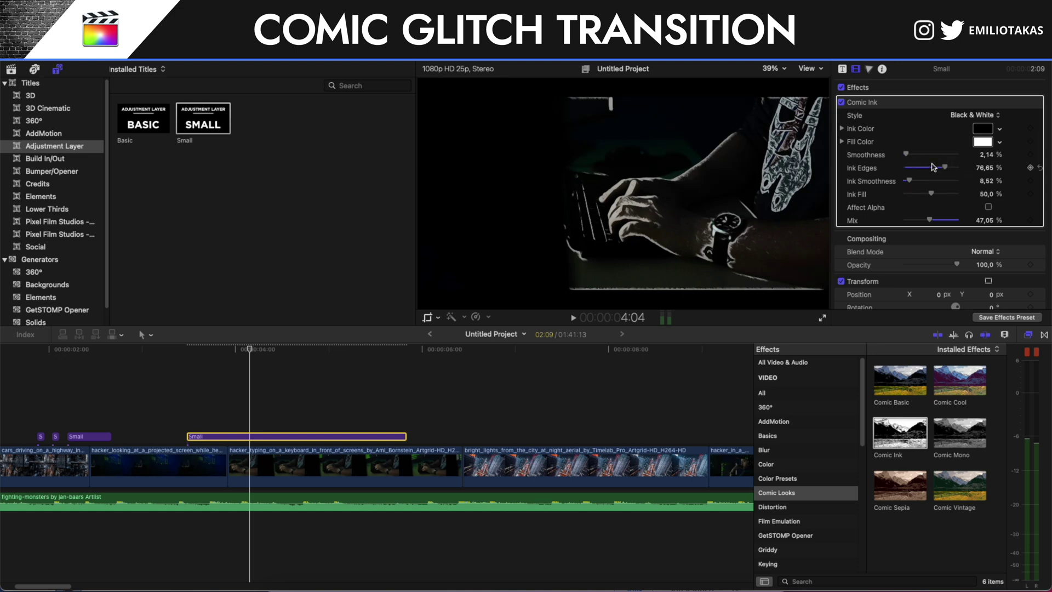
drag(931, 194, 911, 201)
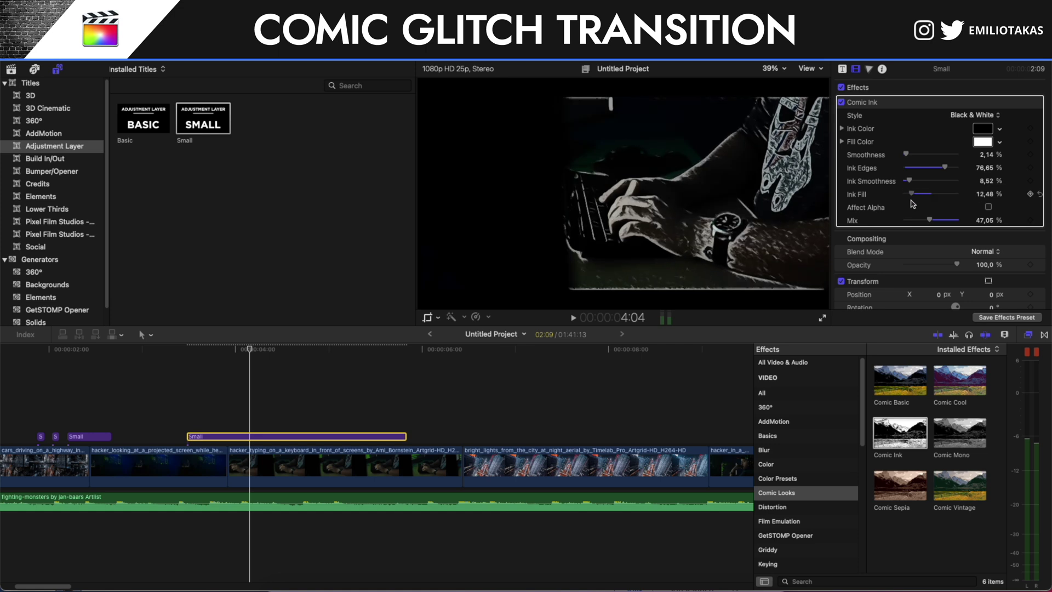
click(188, 385)
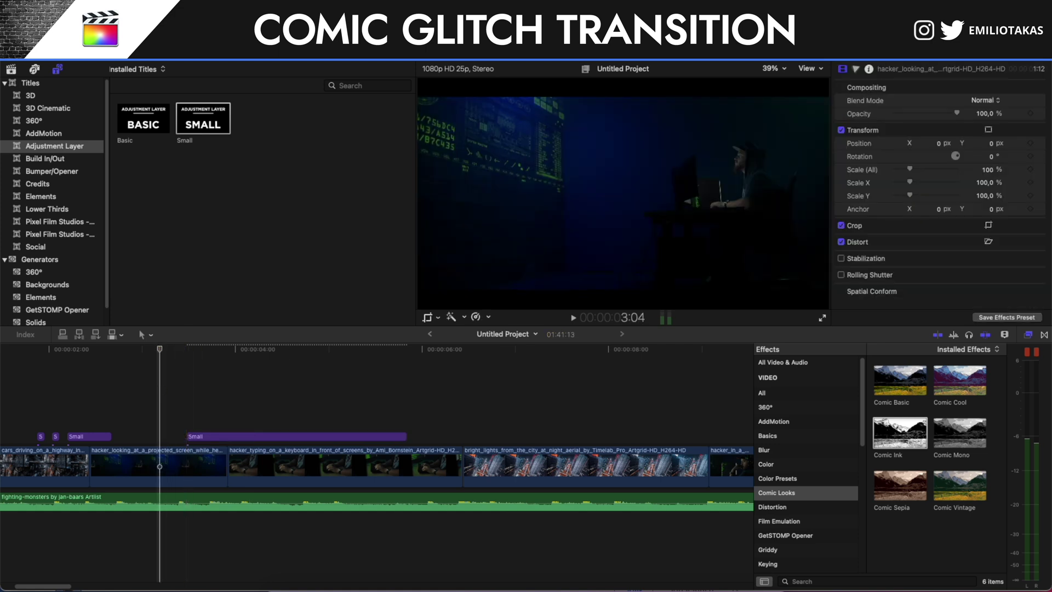
key(space)
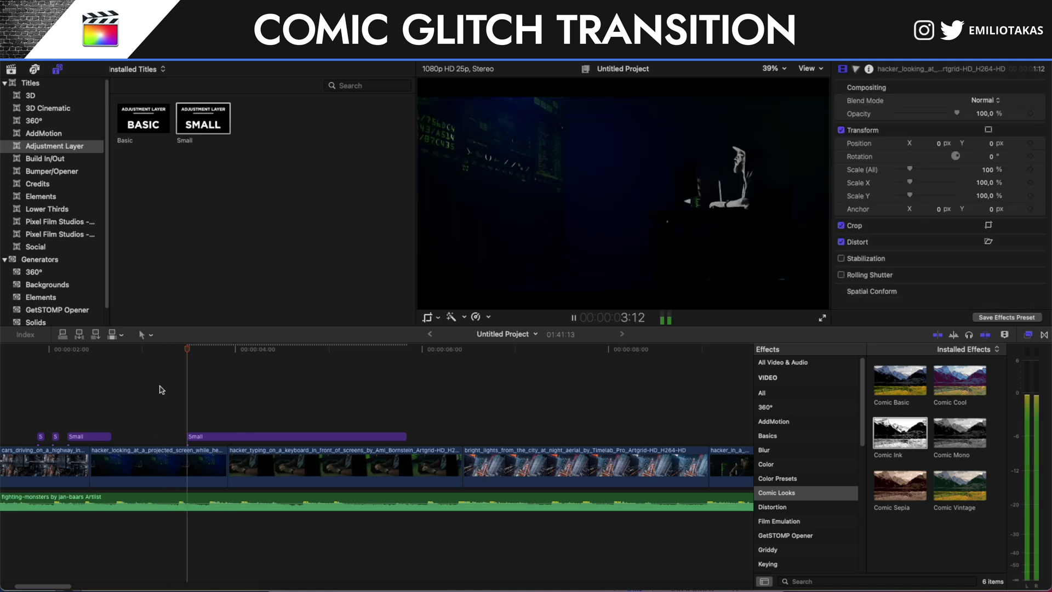
key(space)
Split the start of the Comic Ink adjustment layer into four two-frame pieces with the Blade
click(205, 417)
key(b)
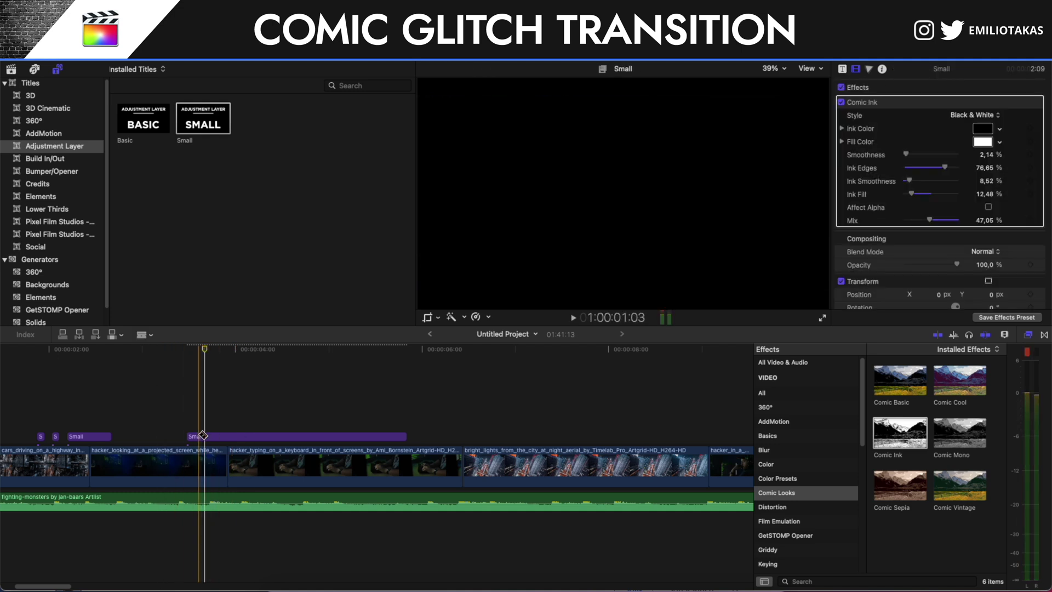
click(204, 436)
click(207, 436)
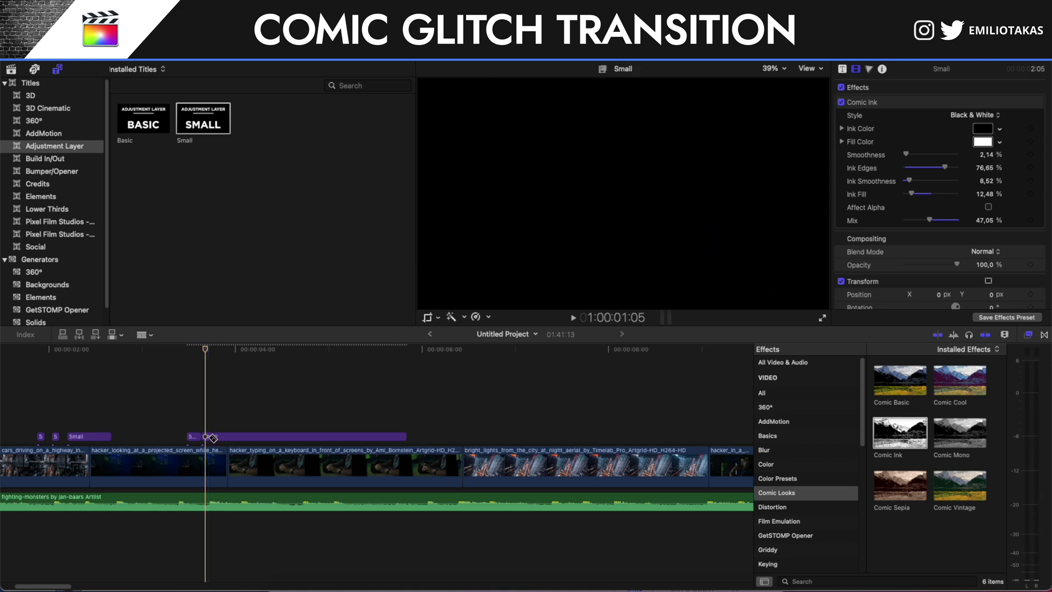
key(Right)
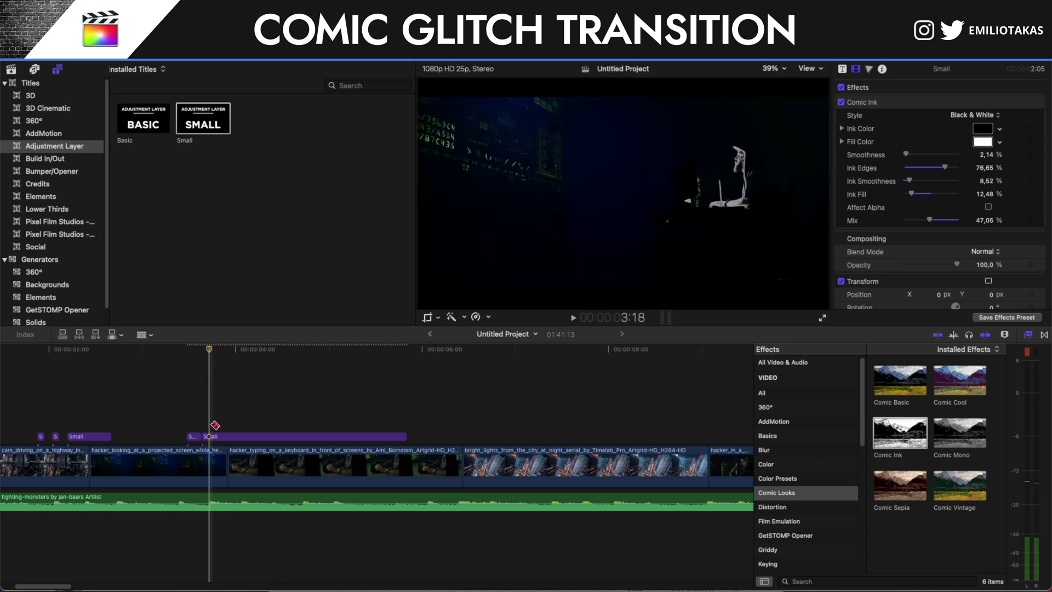
click(209, 436)
key(Right)
key(Right)
key(Right)
key(Right)
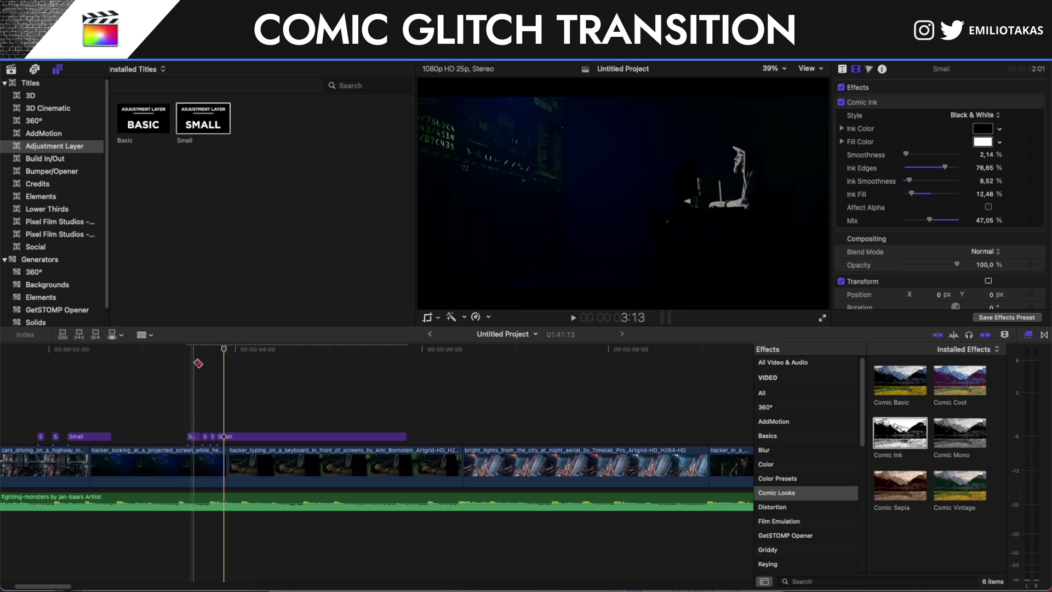
click(190, 349)
click(195, 437)
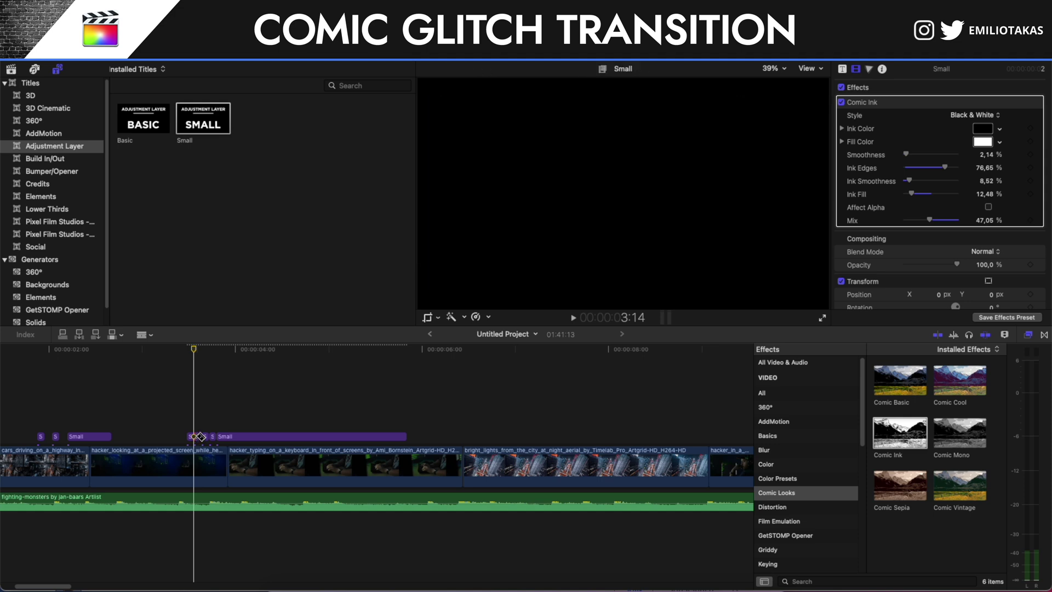
Delete the second and fourth pieces of the split Comic Ink adjustment layer to leave gaps
key(a)
click(198, 437)
key(Delete)
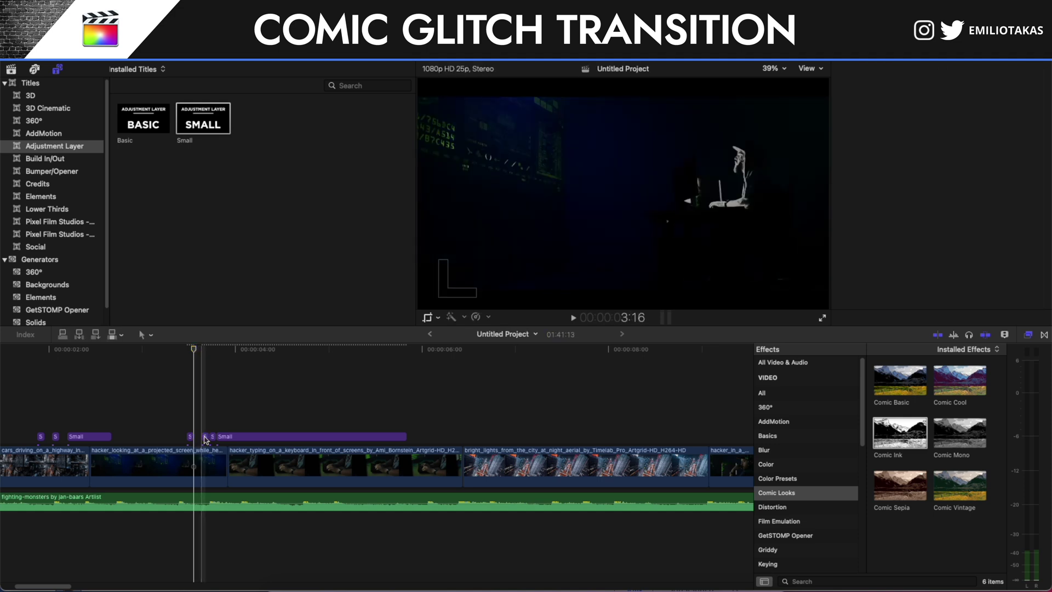
click(213, 437)
key(Delete)
Play back the second glitch and trim the end of the last Comic Ink piece to about 5:02
click(178, 419)
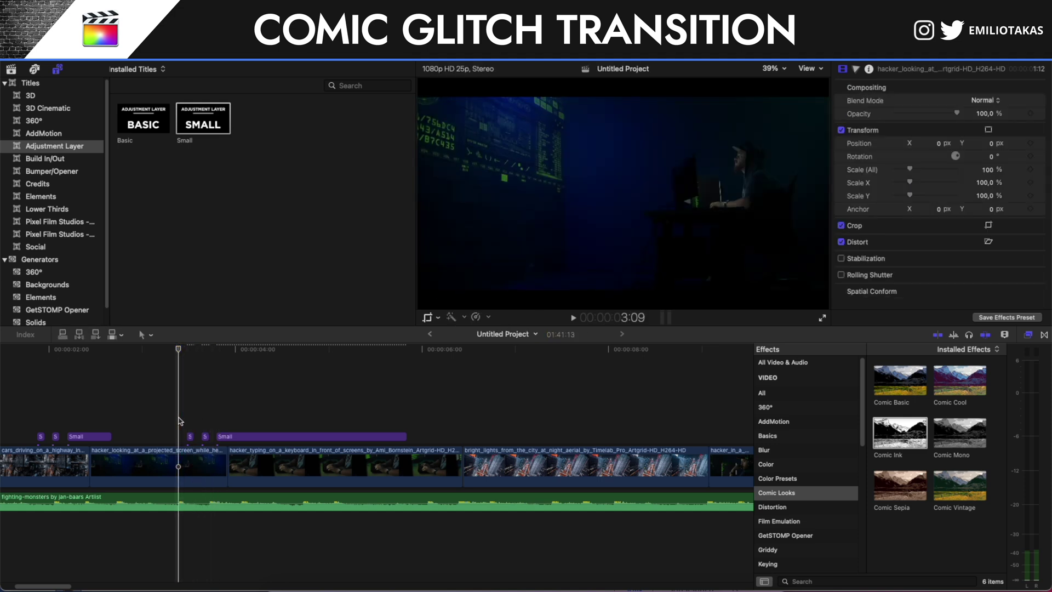
key(space)
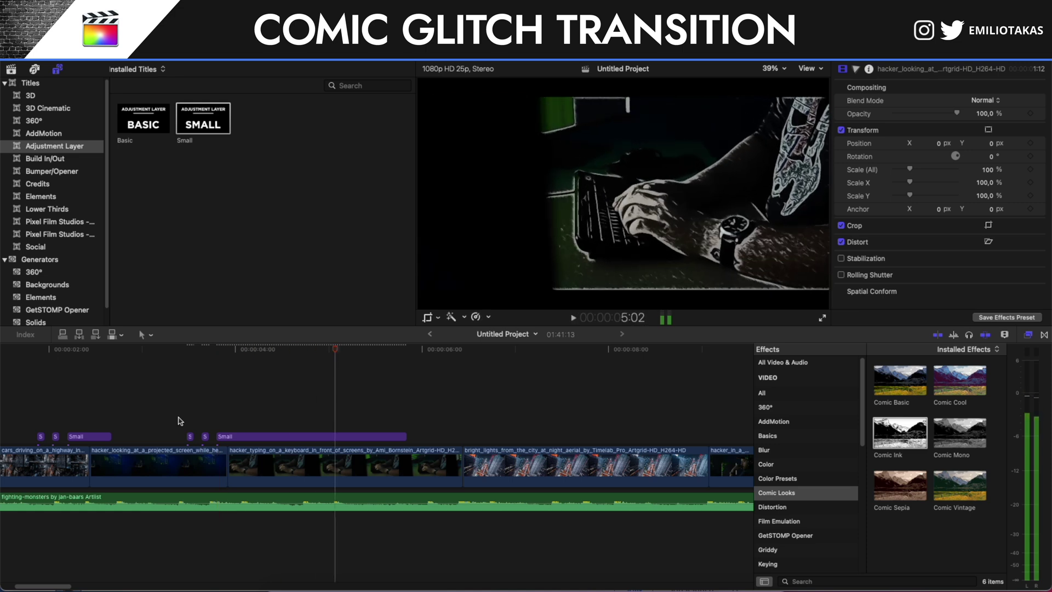
key(space)
drag(405, 437, 337, 437)
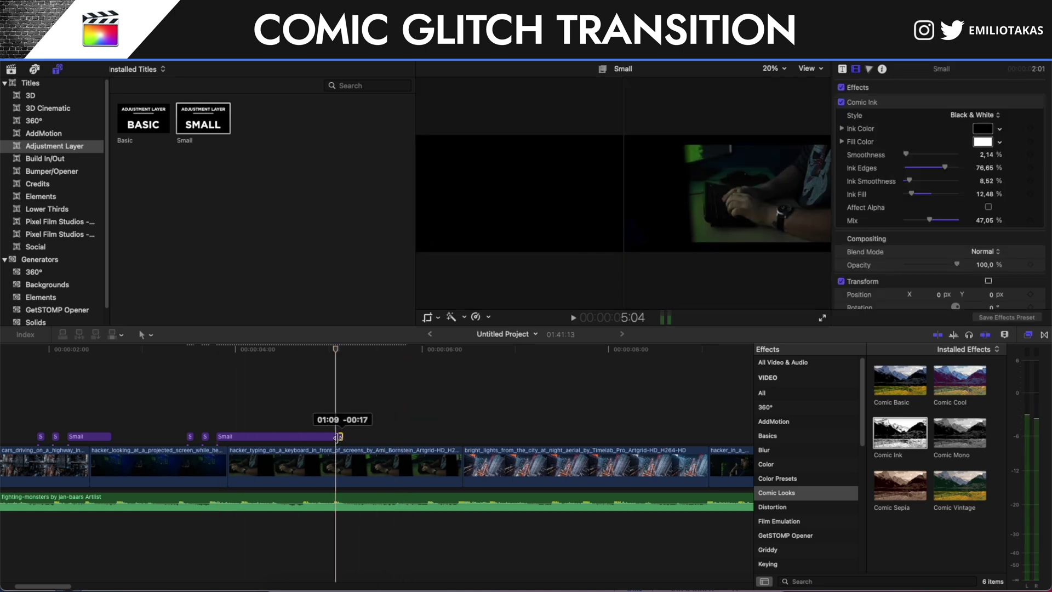
Add a new Small adjustment layer starting just before the bright_lights clip and apply the Comic Mono effect to it
drag(203, 123, 439, 423)
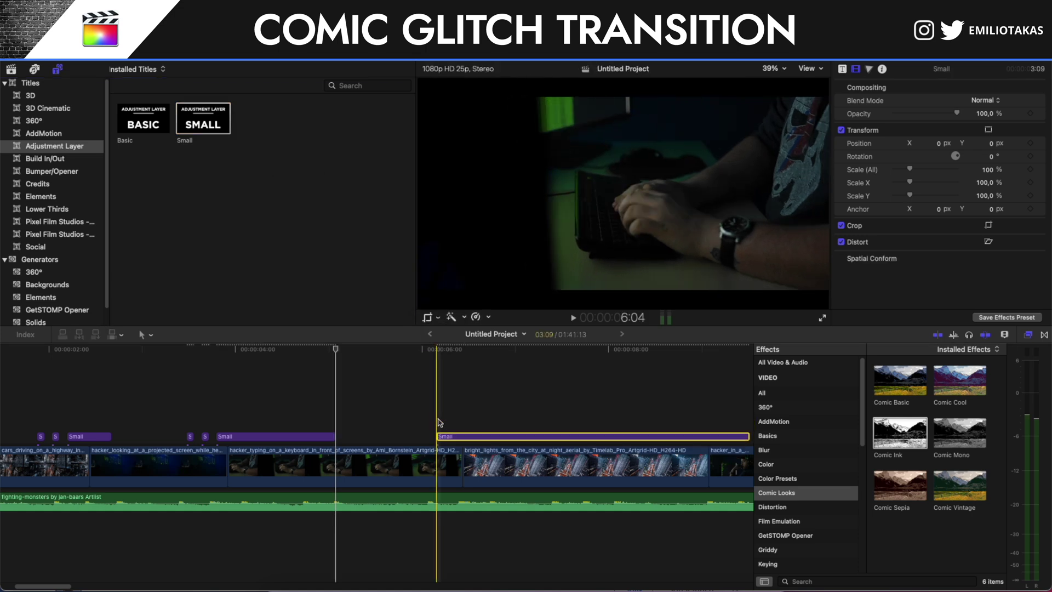
click(438, 423)
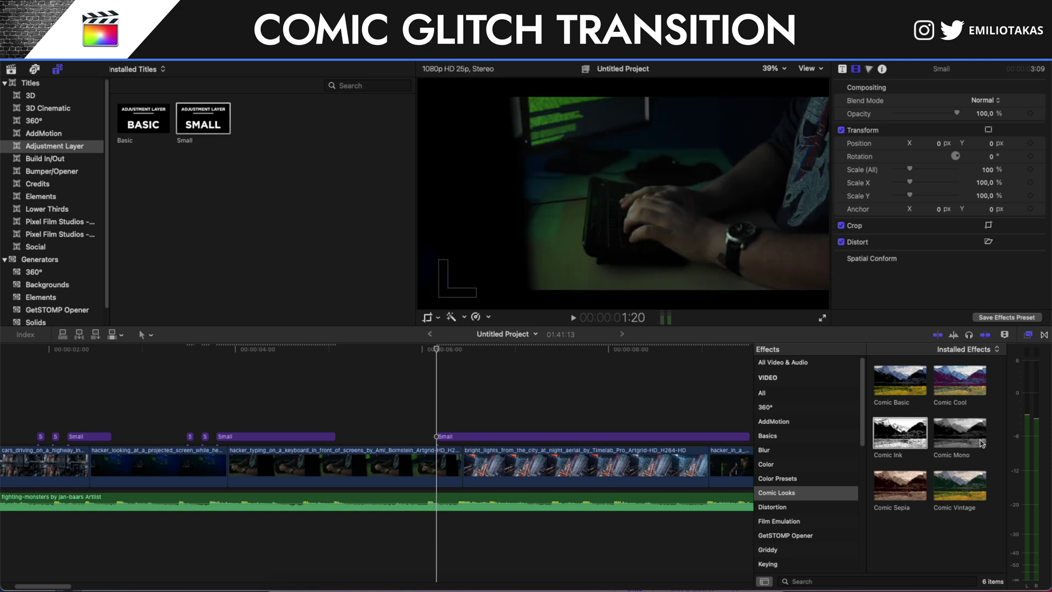
drag(981, 443, 484, 441)
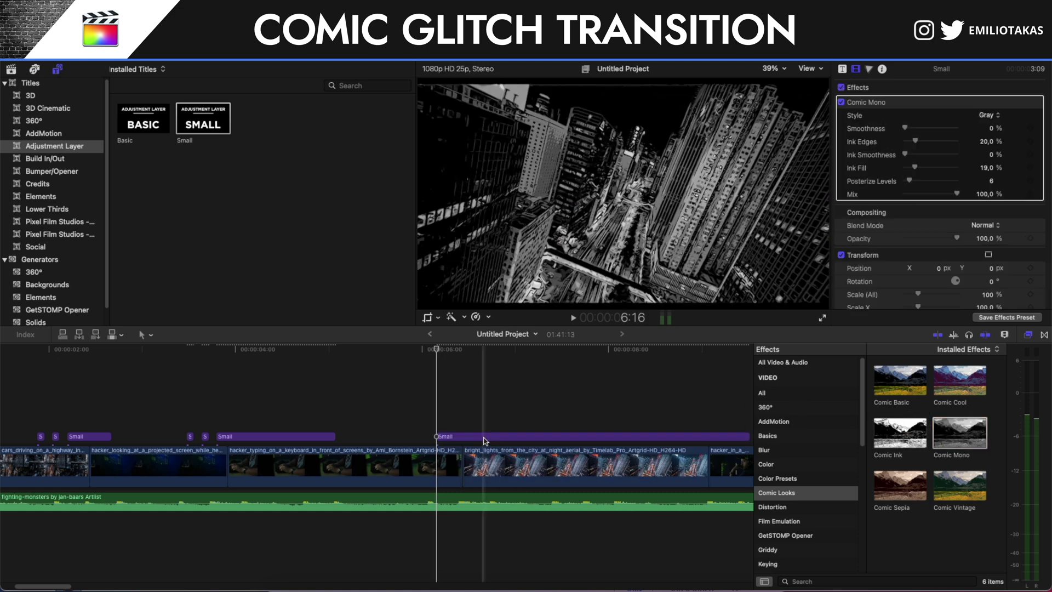
Play back the Comic Mono section and split its adjustment layer at 6:17 with the Blade
click(423, 410)
key(space)
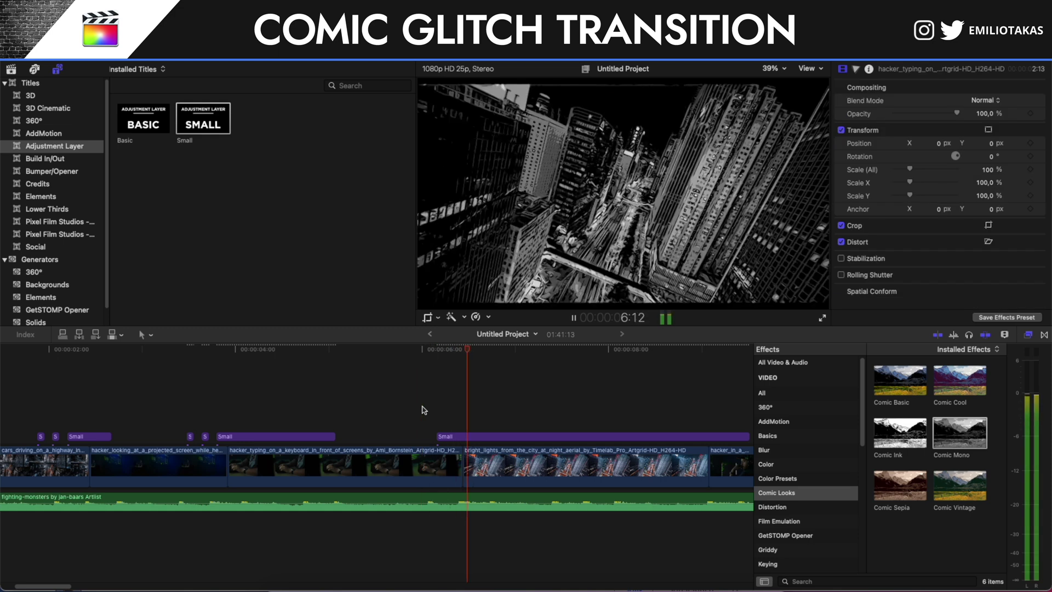
click(423, 410)
key(space)
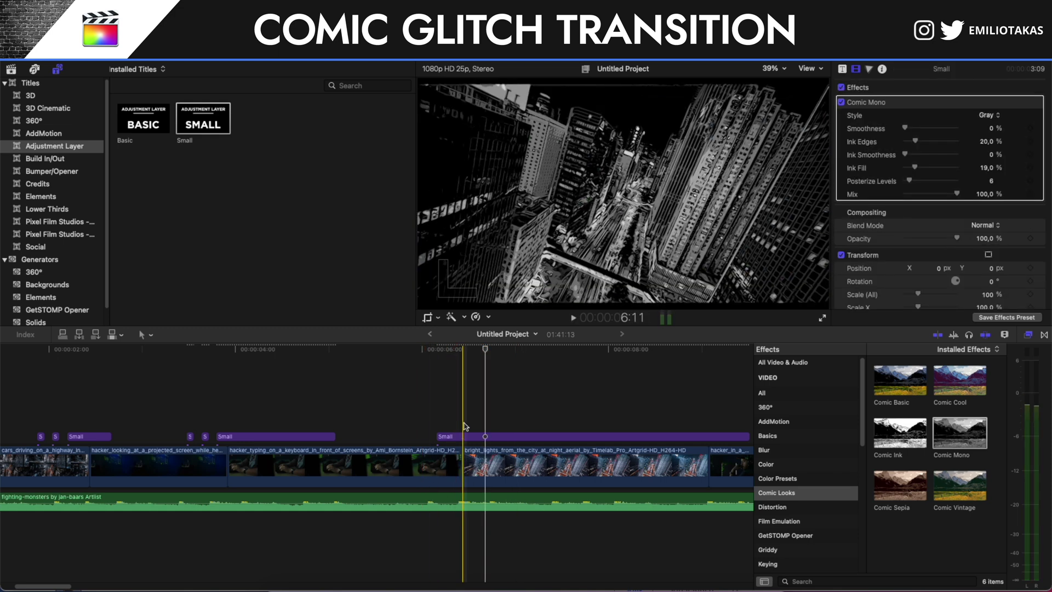
key(b)
click(485, 436)
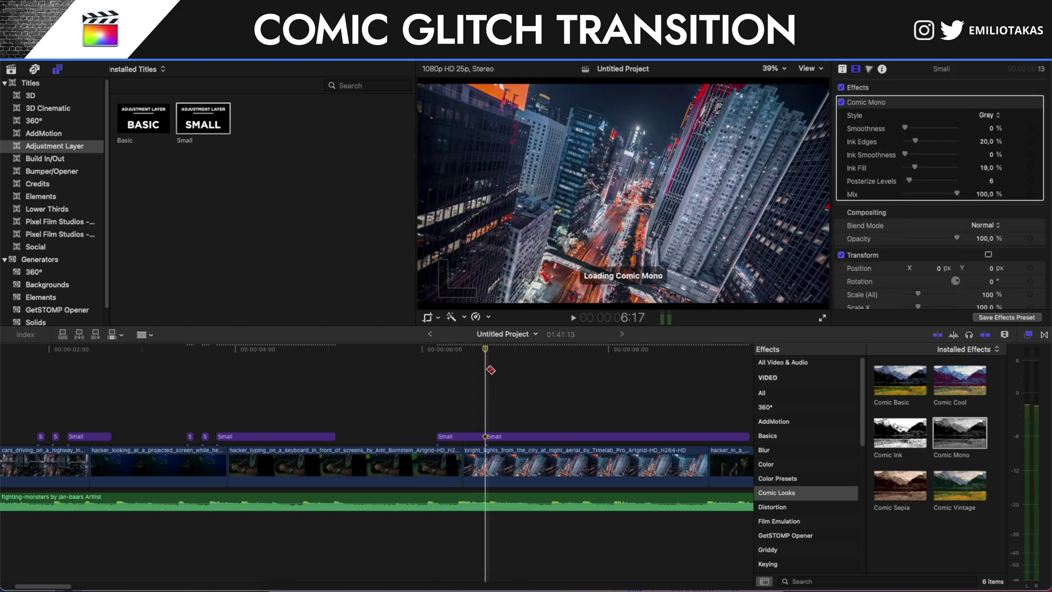
Blade the remaining Comic Mono adjustment layer every two frames, at 6:19, 6:21, 6:23 and 7:00
key(Right)
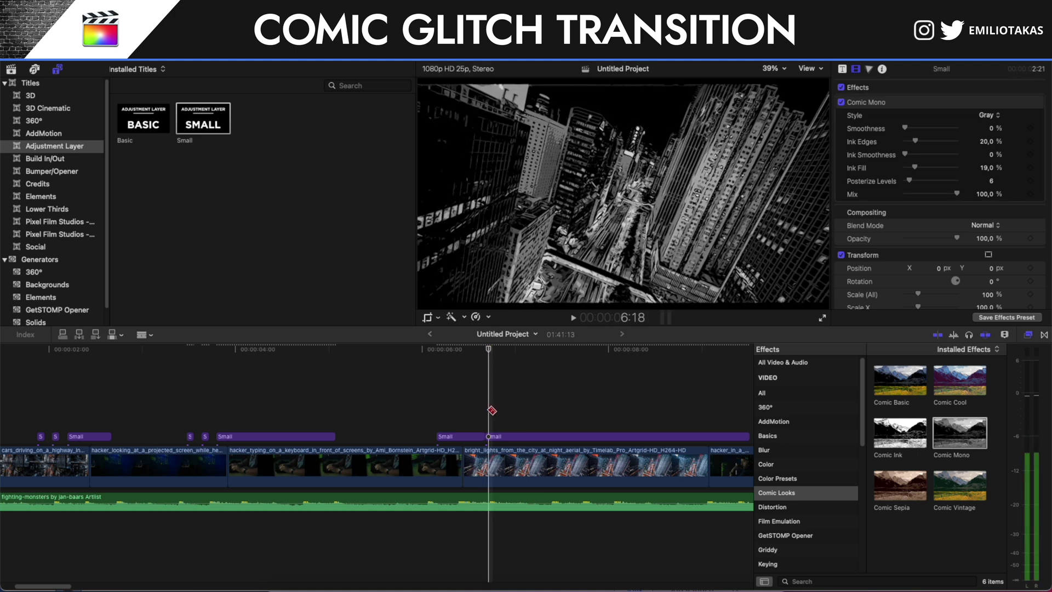
key(Right)
click(492, 436)
key(Right)
key(Right)
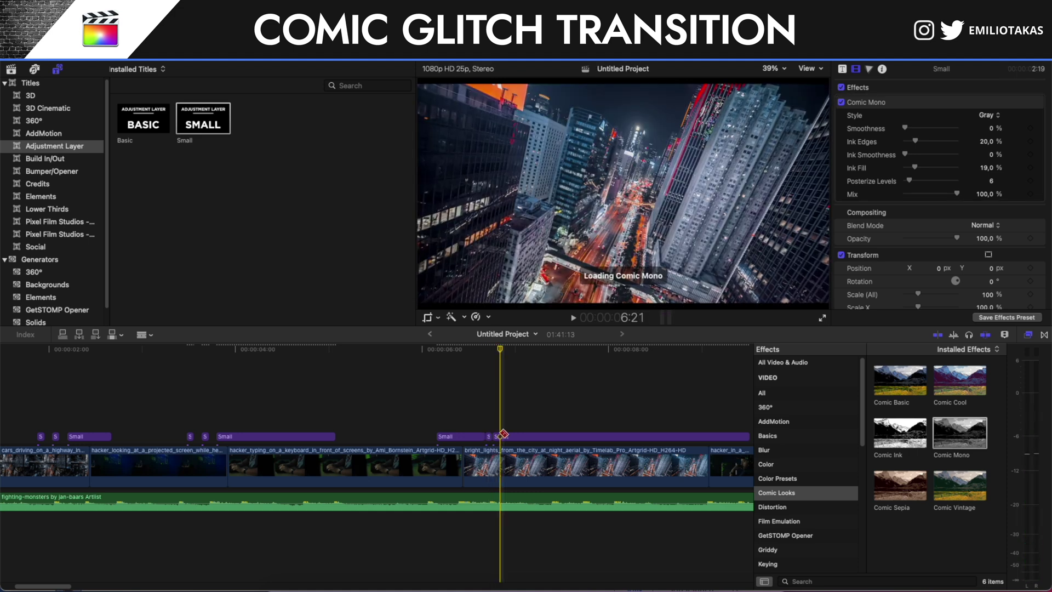
click(501, 436)
key(Right)
key(Right)
click(510, 436)
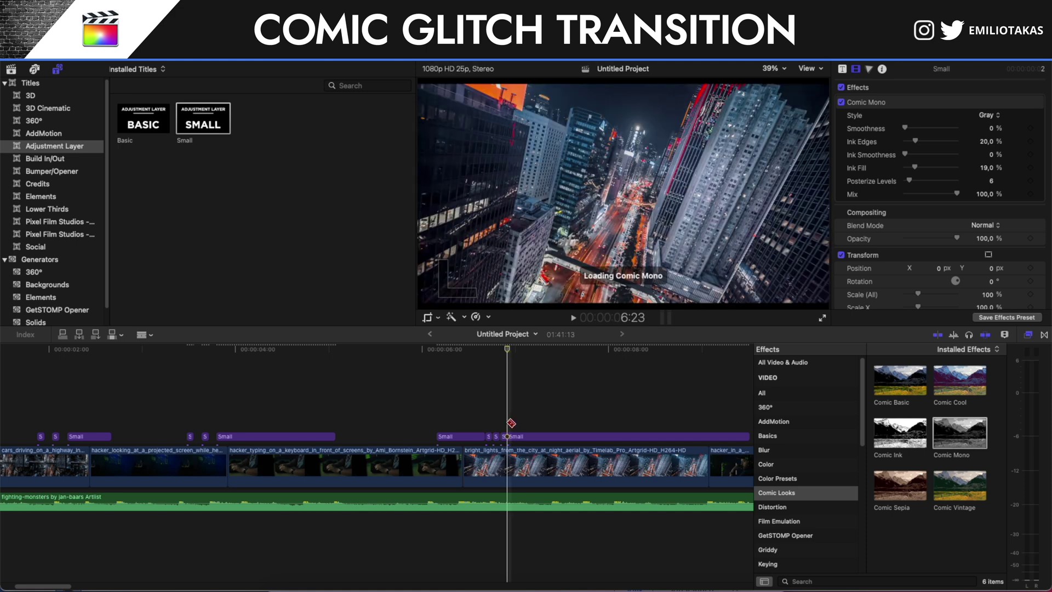
key(Right)
key(Right)
click(517, 437)
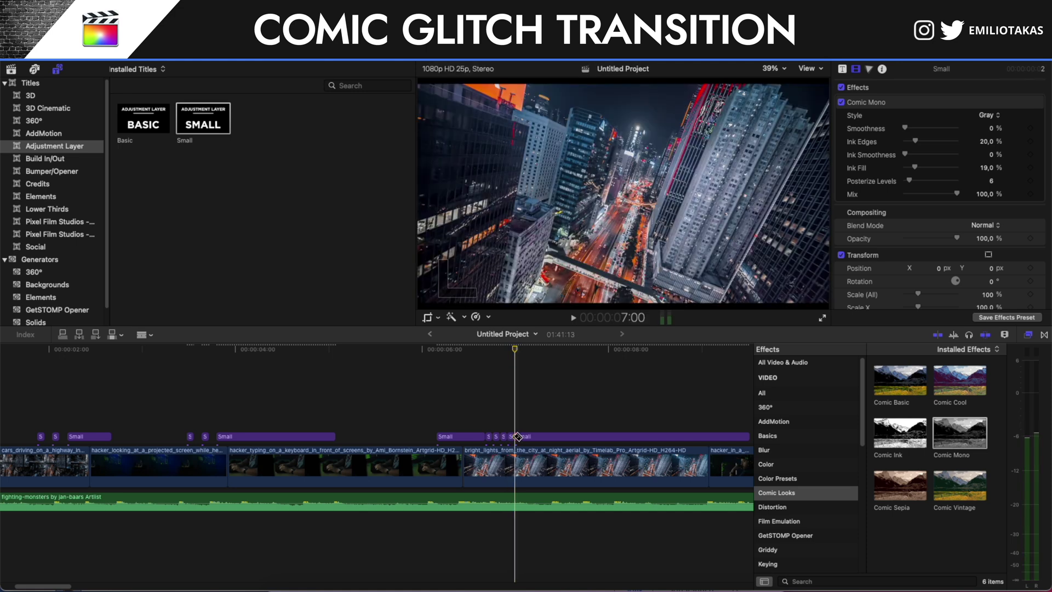
Delete the first and third two-frame Comic Mono pieces after 6:17 to leave gaps
key(a)
click(488, 436)
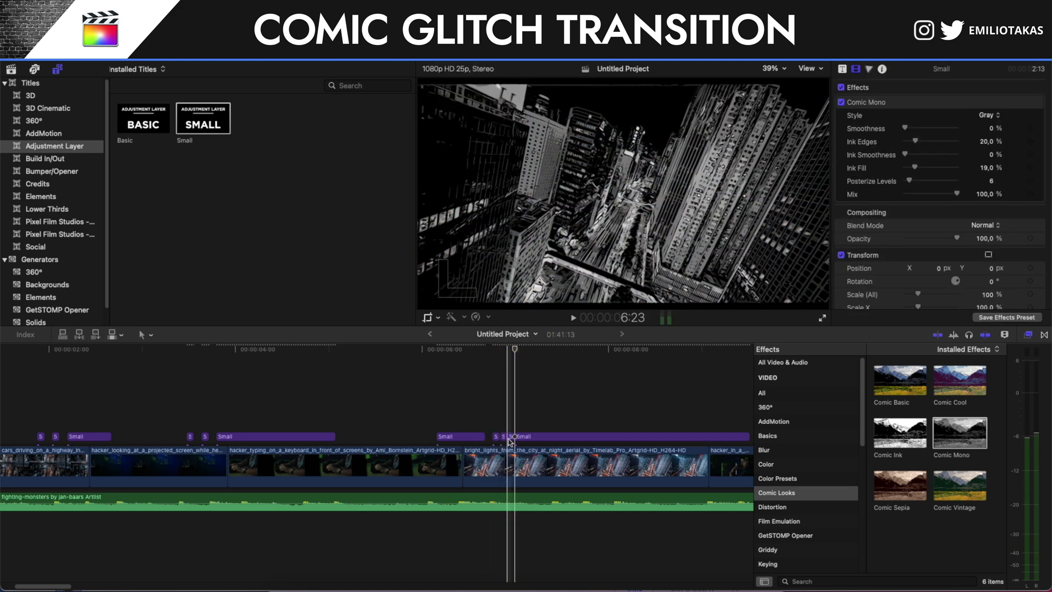
Split the long remaining Comic Mono adjustment layer at 7:02 and 7:04 with the Blade
click(535, 437)
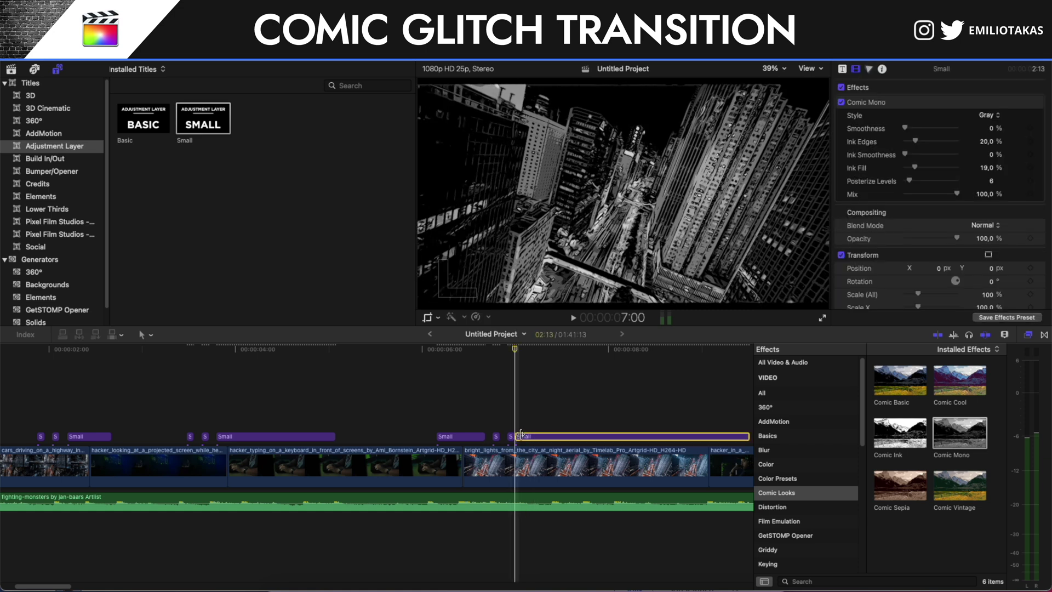
key(Right)
key(Right)
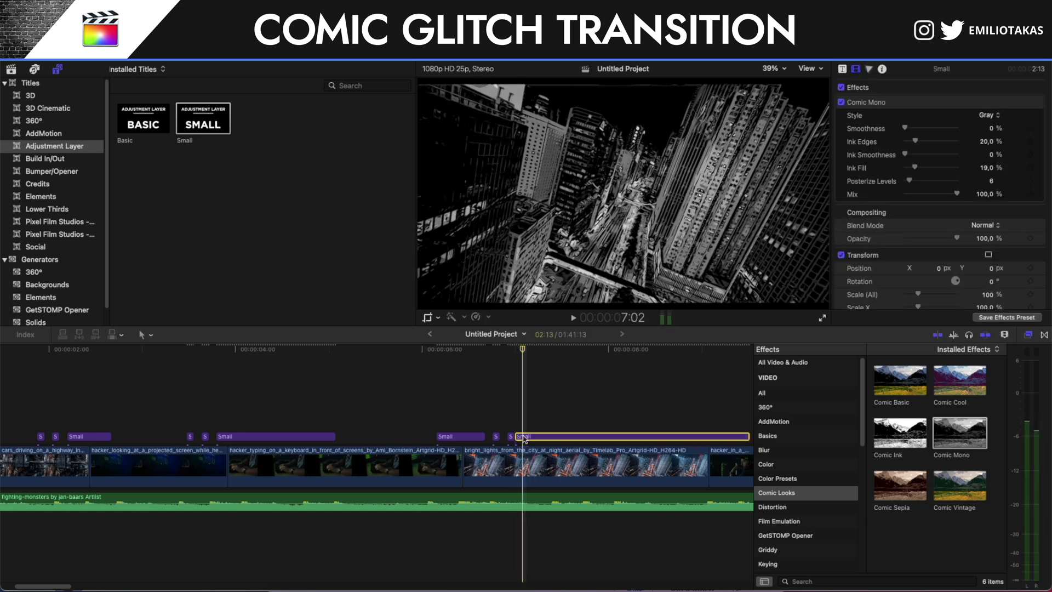
key(b)
click(523, 437)
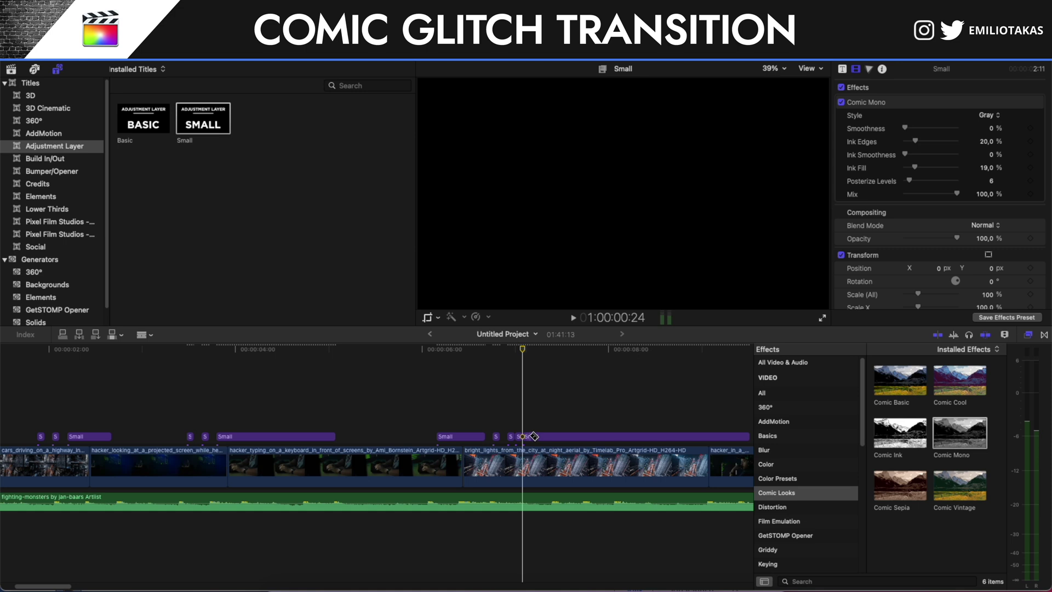
click(529, 430)
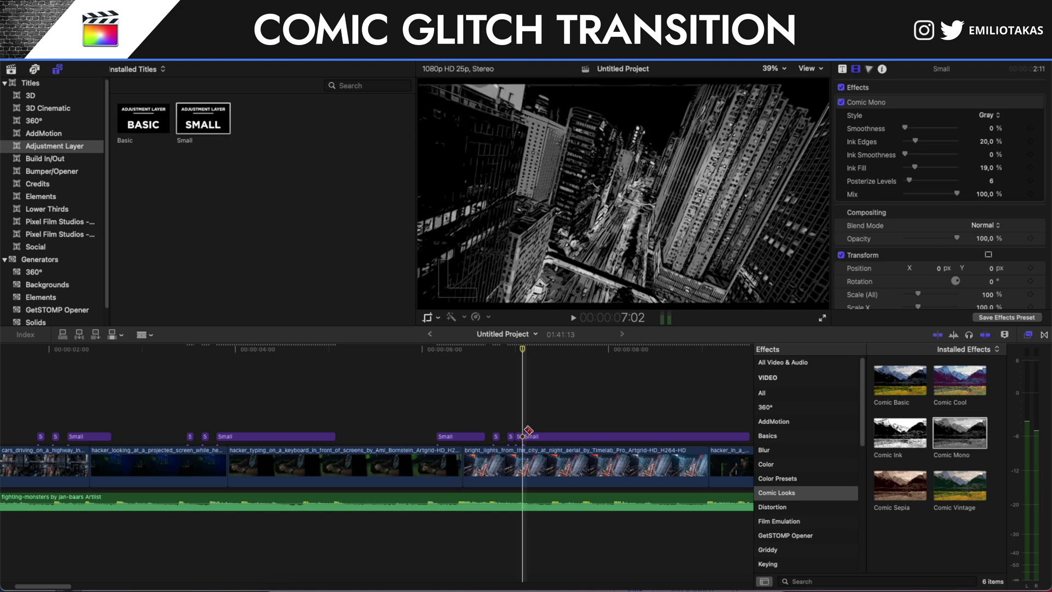
click(528, 437)
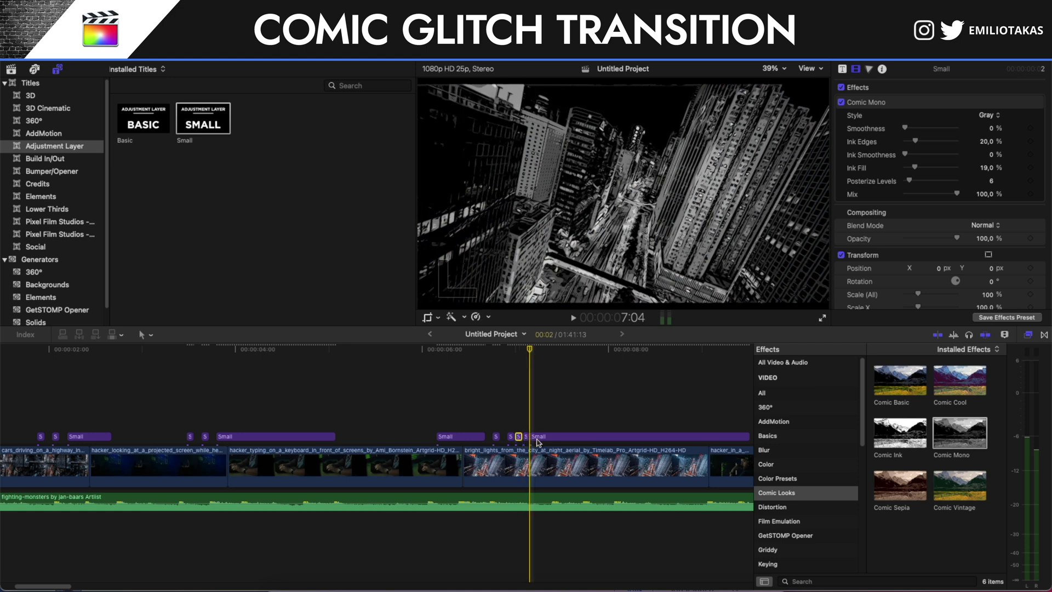
Delete the Comic Mono piece between 7:00 and 7:02 and the remainder after 7:04, and review the edit
click(541, 439)
key(Delete)
click(546, 426)
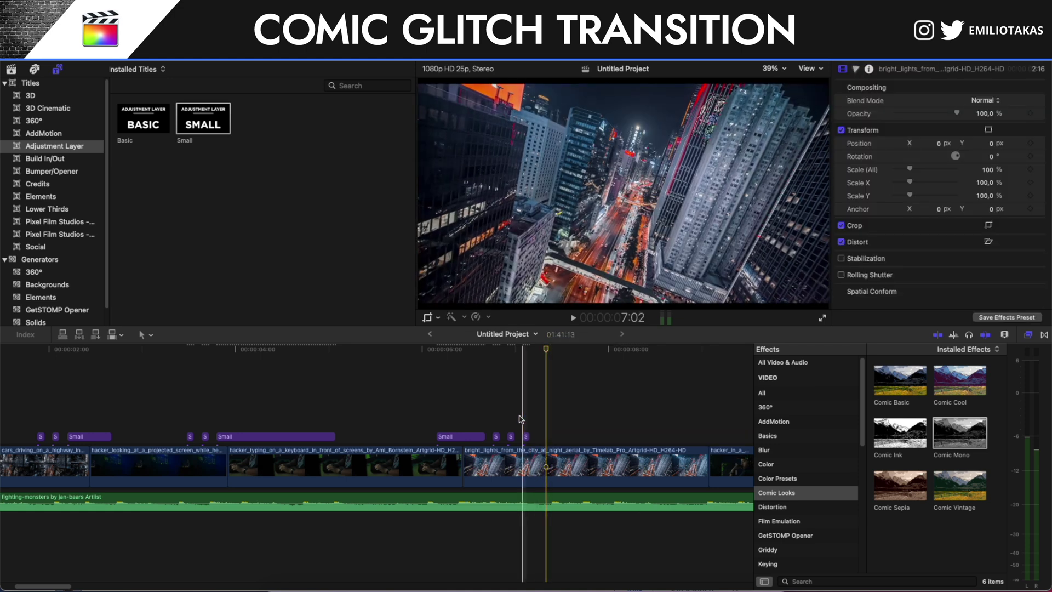
click(408, 406)
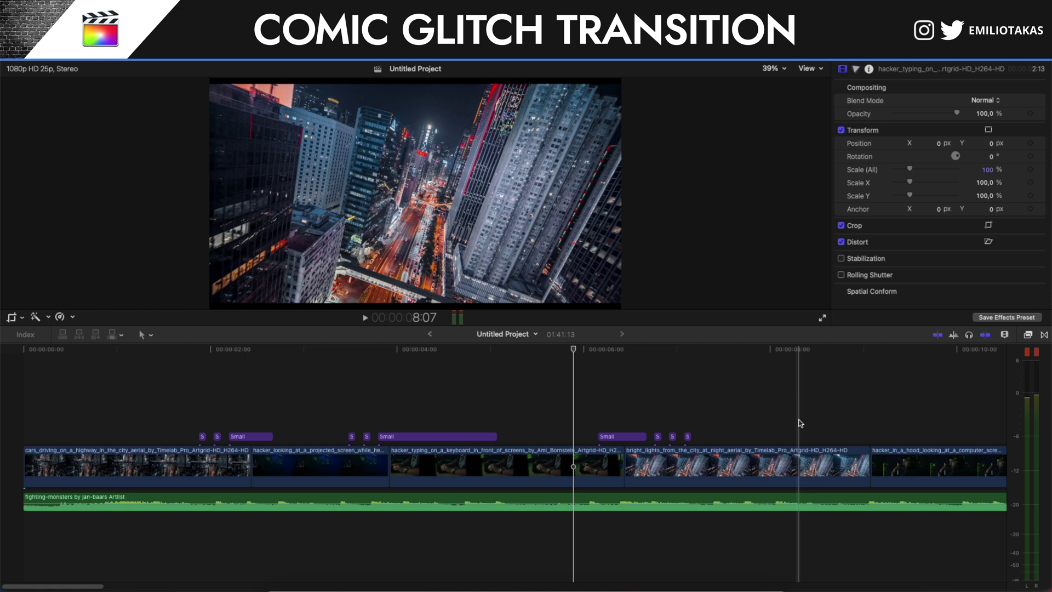
Switch to the Artlist website and search its sound effects for "glitch"
click(313, 589)
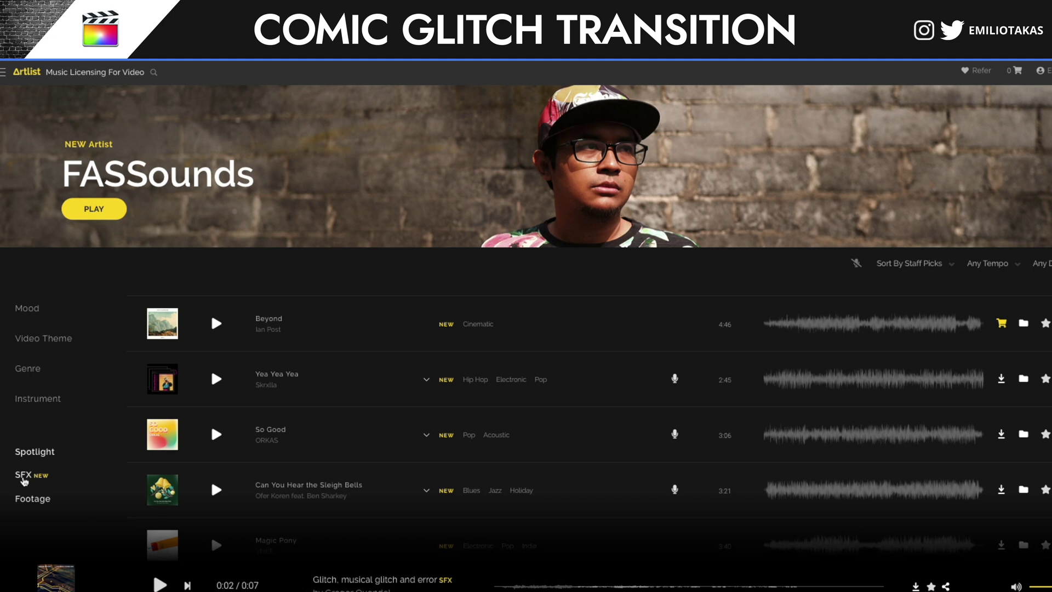
click(23, 477)
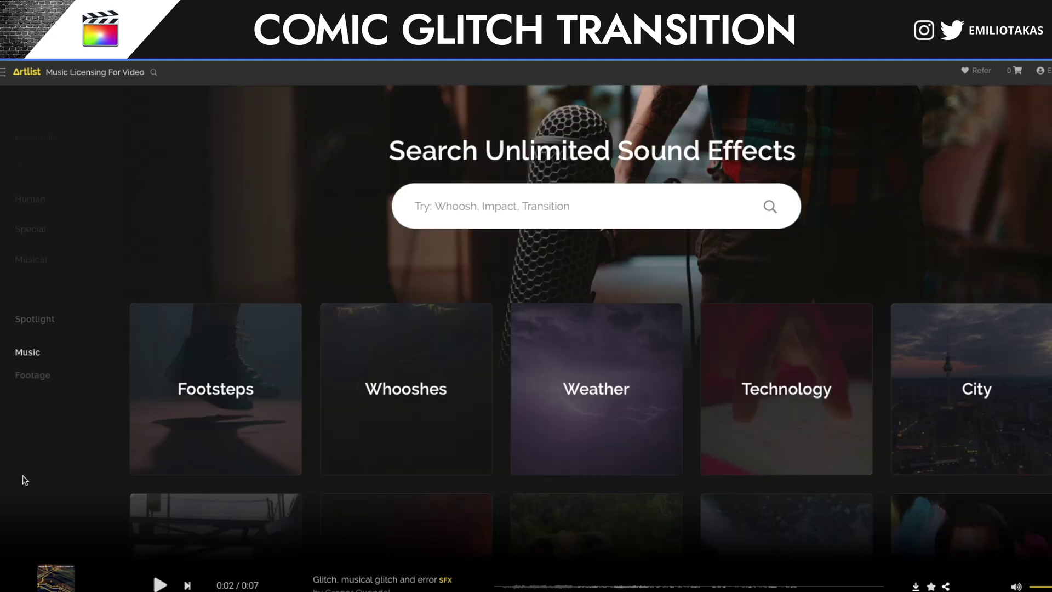
click(501, 200)
text(glitch)
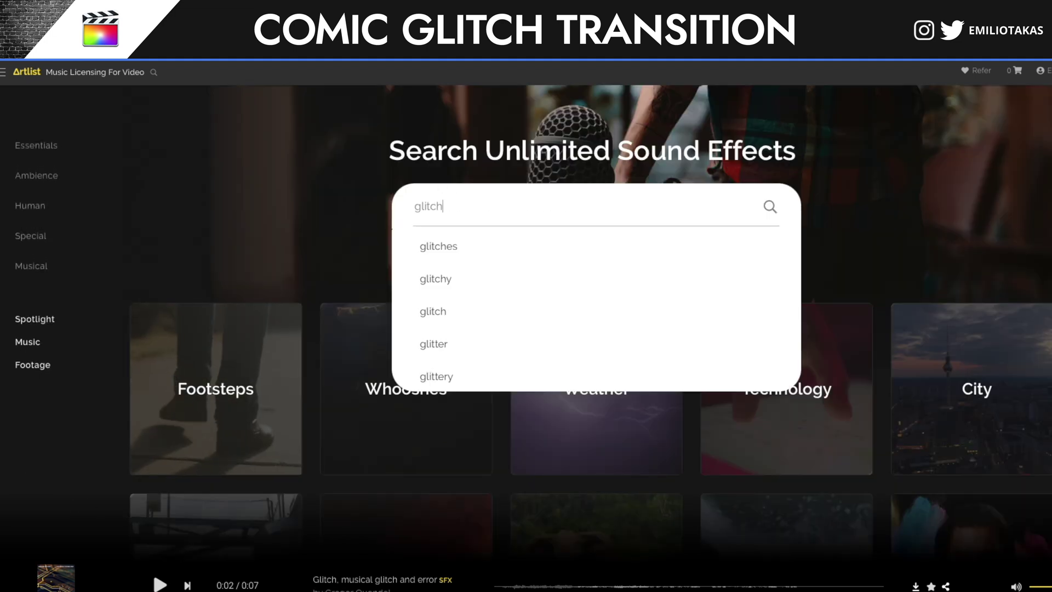
key(Return)
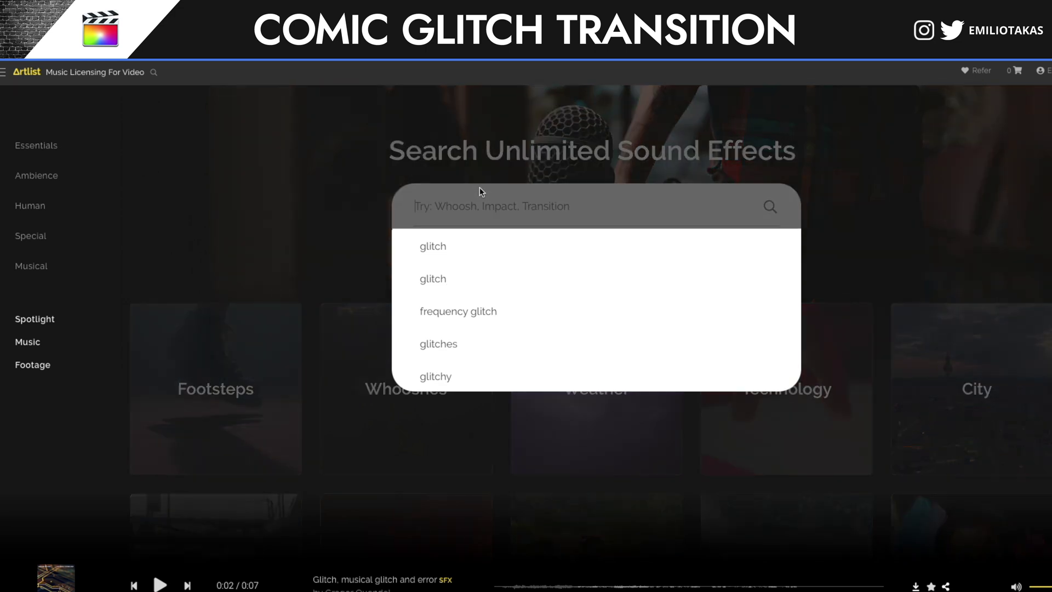
Preview "Glitch, musical glitch and error" and "Glitch, technology, interface glitch", and download the technology interface sound
click(235, 376)
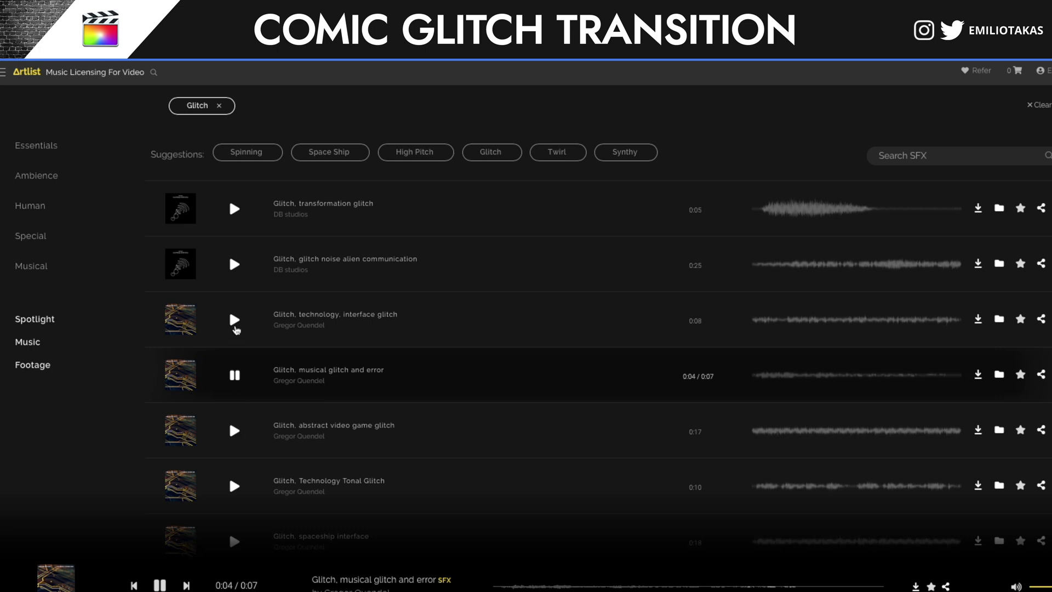
click(235, 323)
click(236, 325)
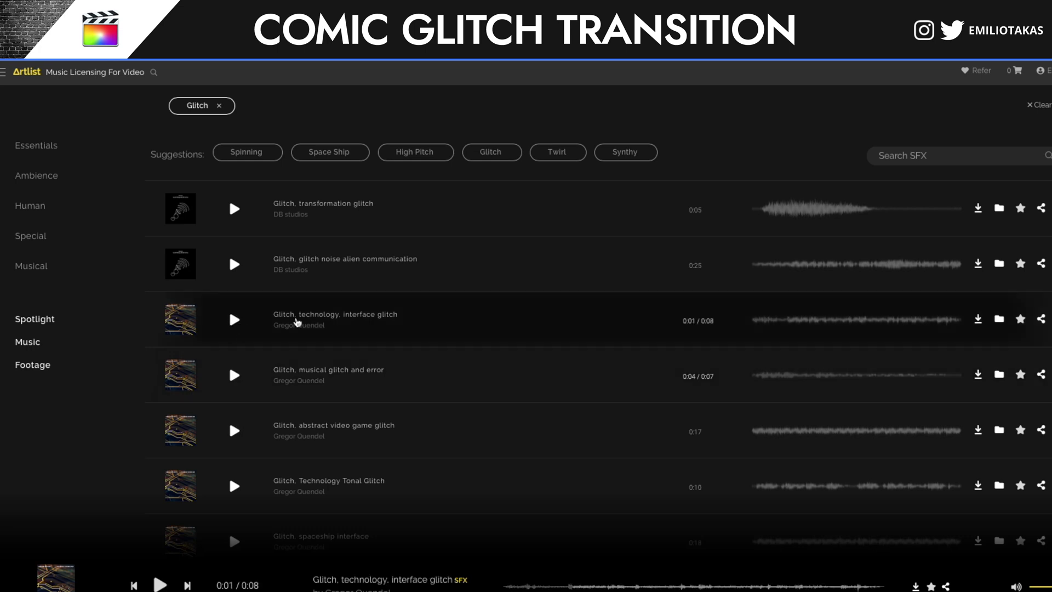
scroll(334, 354, down, 1)
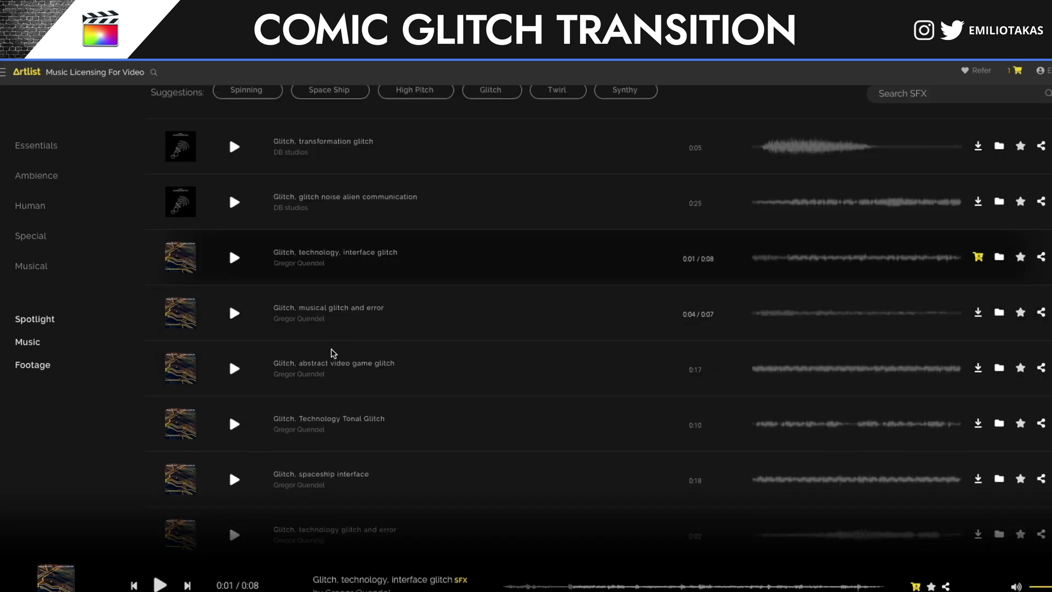
Preview and download the "Glitch, Technology Tonal Glitch" sound effect
click(235, 428)
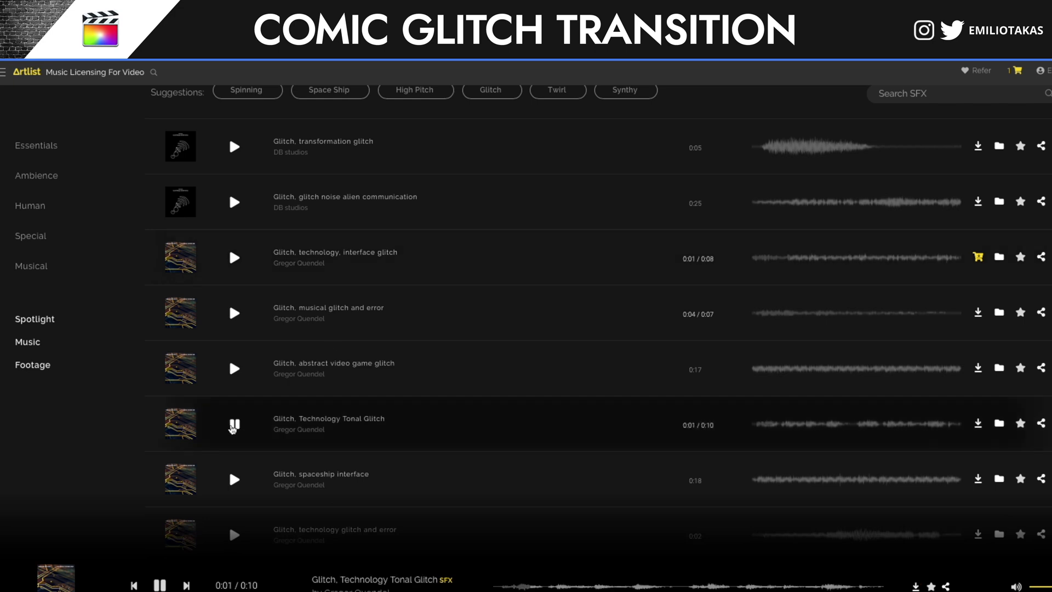
click(233, 427)
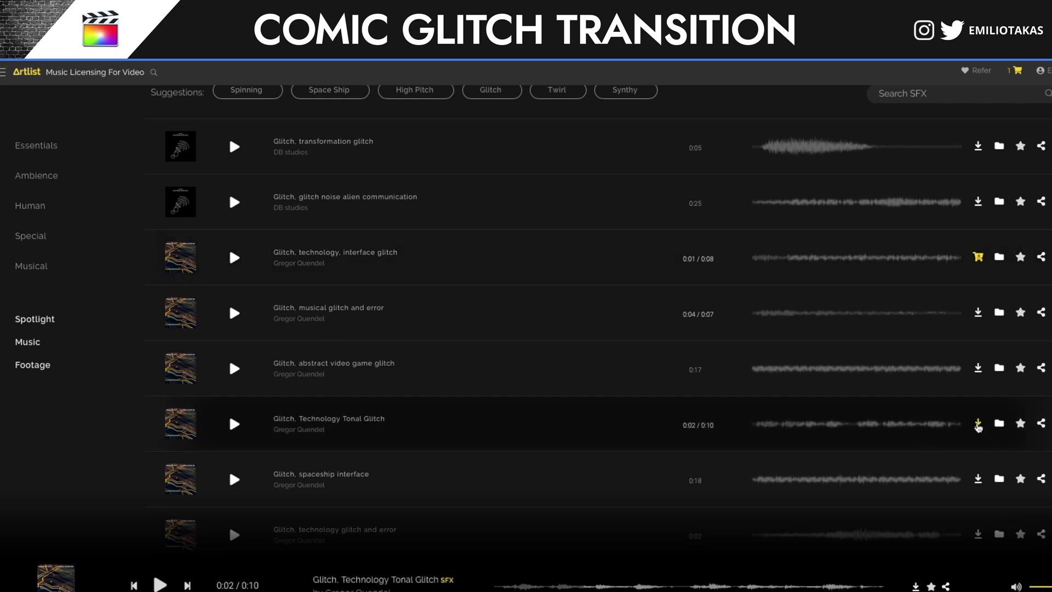
click(978, 424)
Preview "Glitches, glitch" and "Glitch, static noise glitch", and download the static noise sound
scroll(275, 455, down, 3)
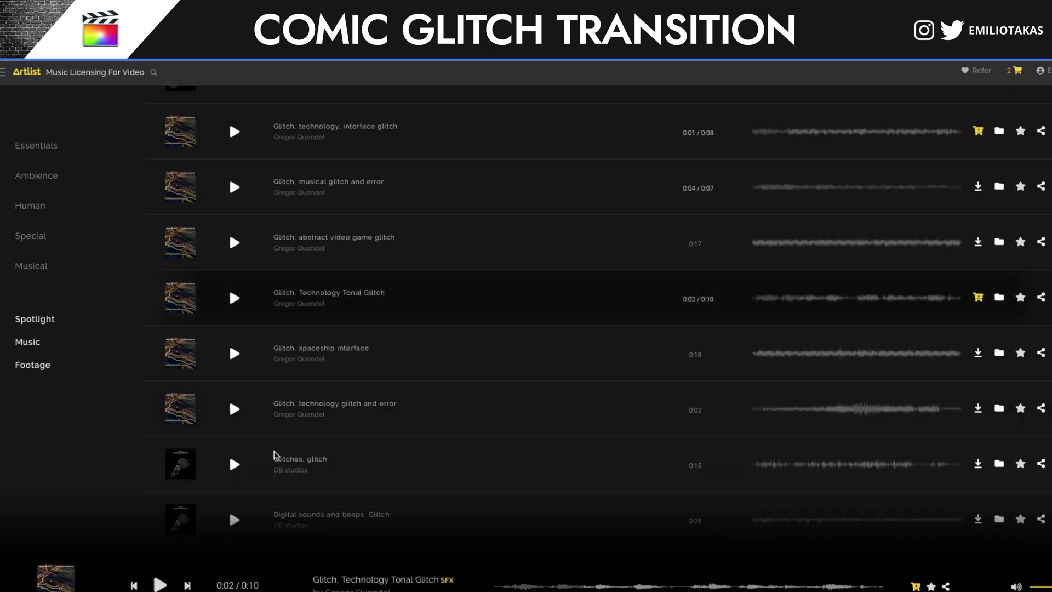
click(234, 466)
scroll(235, 463, down, 1)
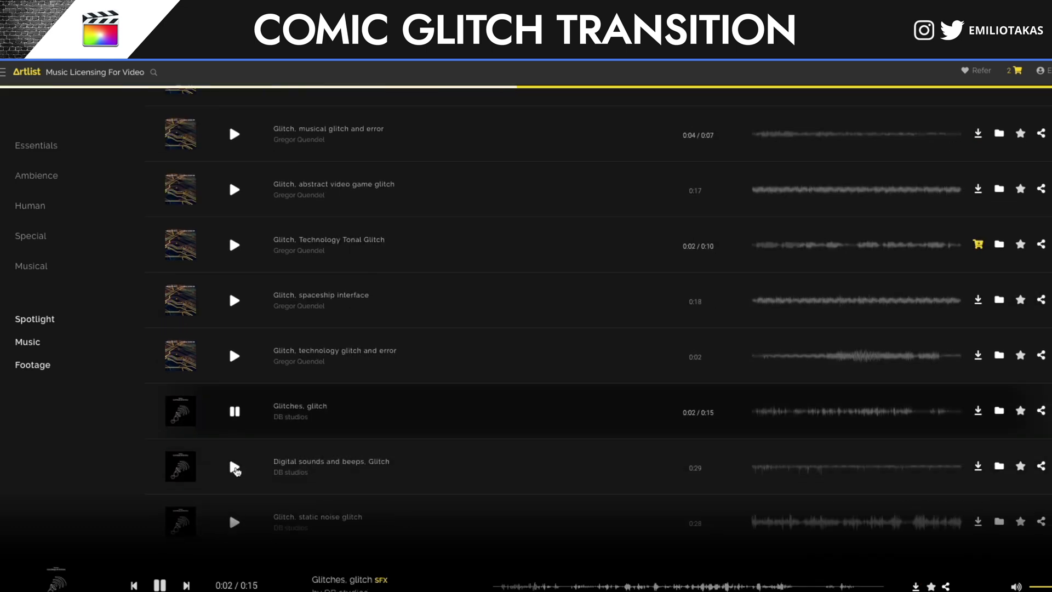
click(236, 523)
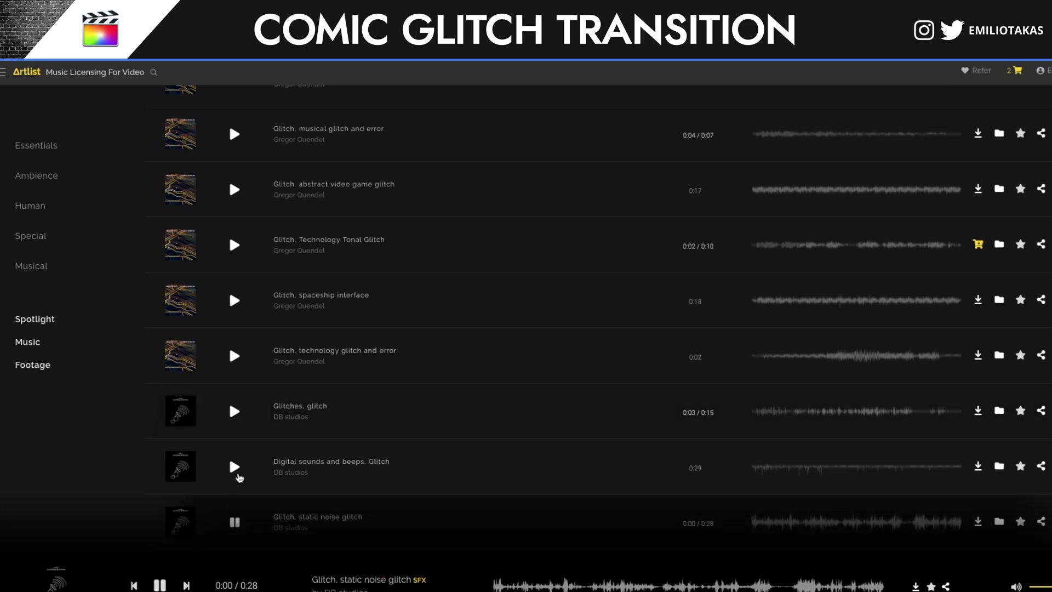
scroll(239, 475, down, 1)
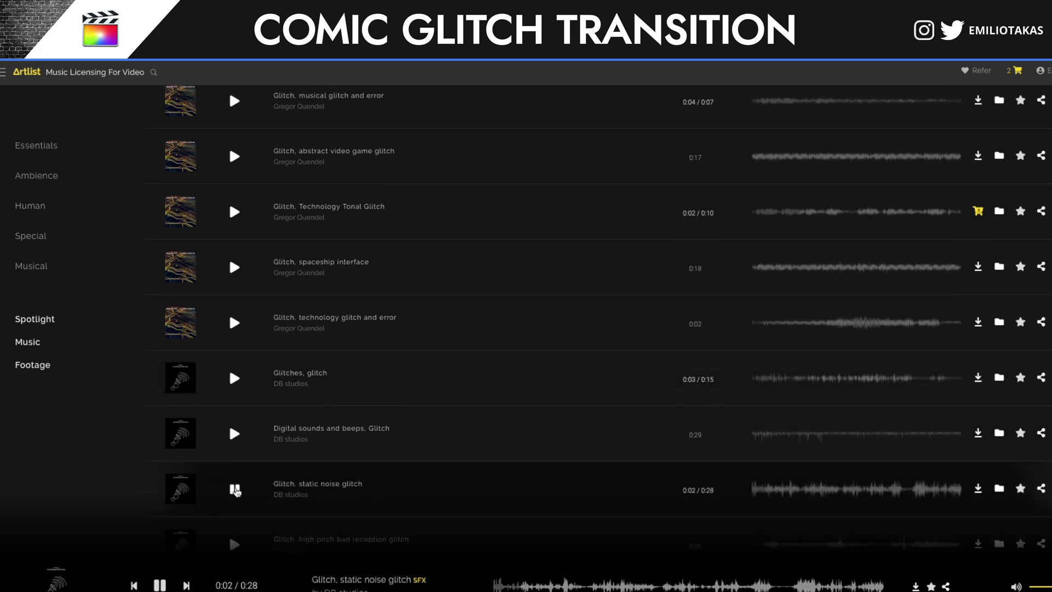
click(235, 490)
click(984, 486)
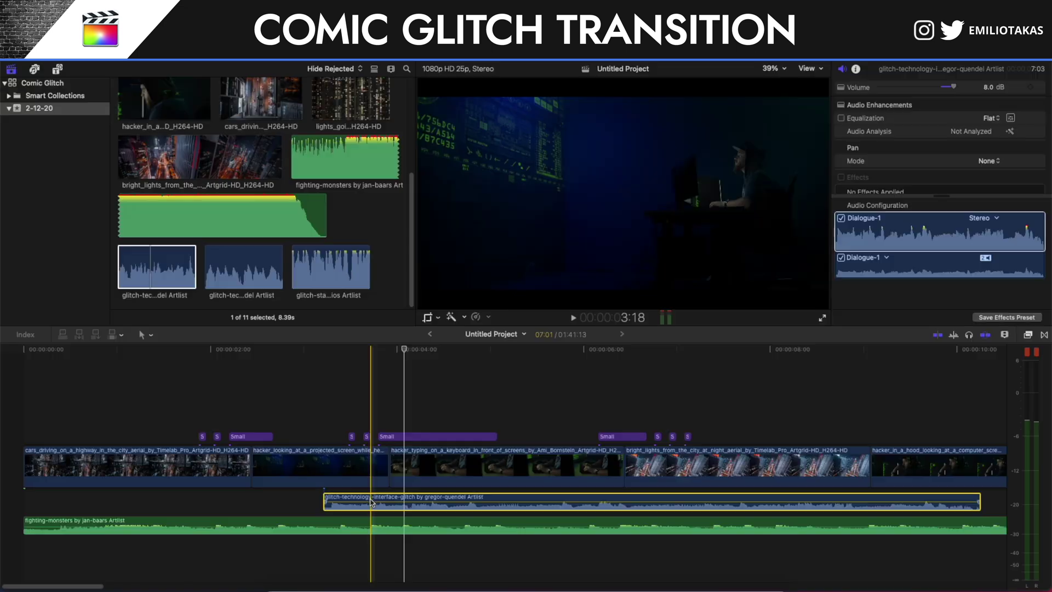
In Final Cut Pro, align the glitch-technology-interface-glitch sound with the first glitch's start and lower its volume to 3 dB during playback
drag(373, 496, 250, 496)
click(200, 422)
key(space)
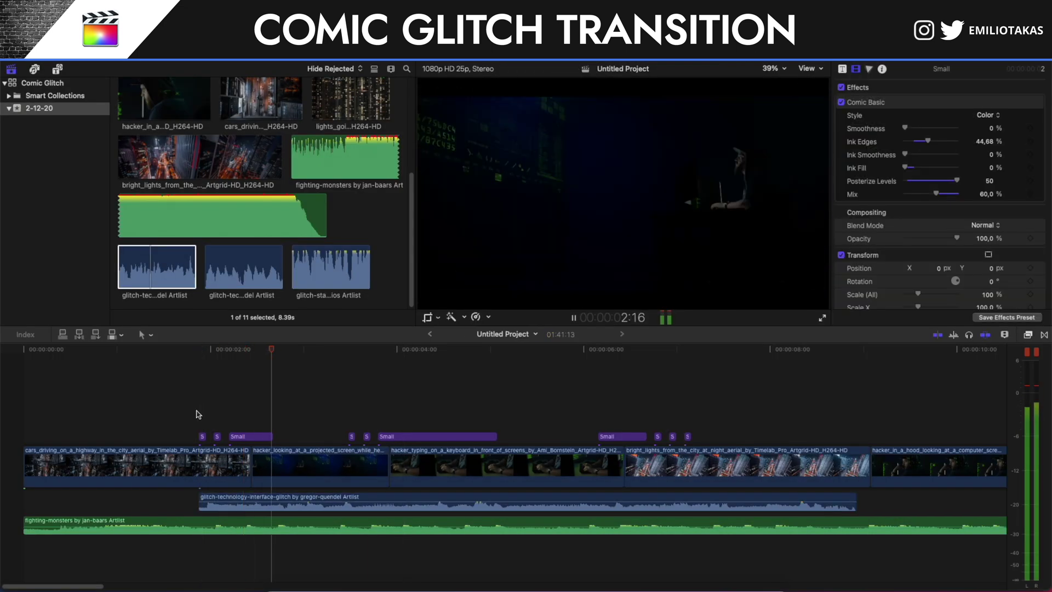
drag(246, 503, 246, 504)
key(space)
Blade the glitch sound at the end of the first glitch and at the start and end of the second glitch
key(b)
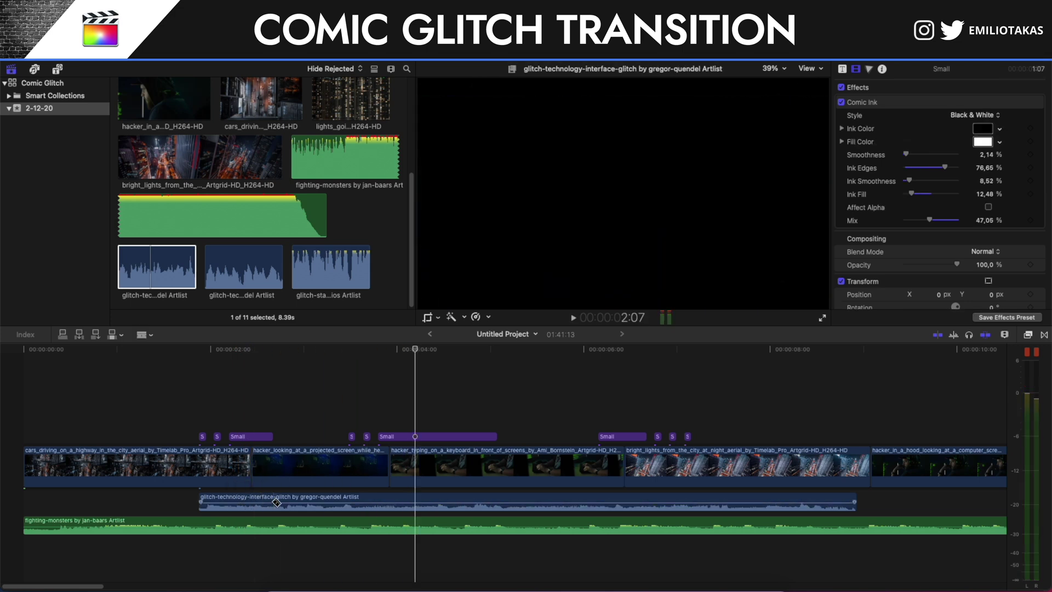
click(274, 499)
click(348, 497)
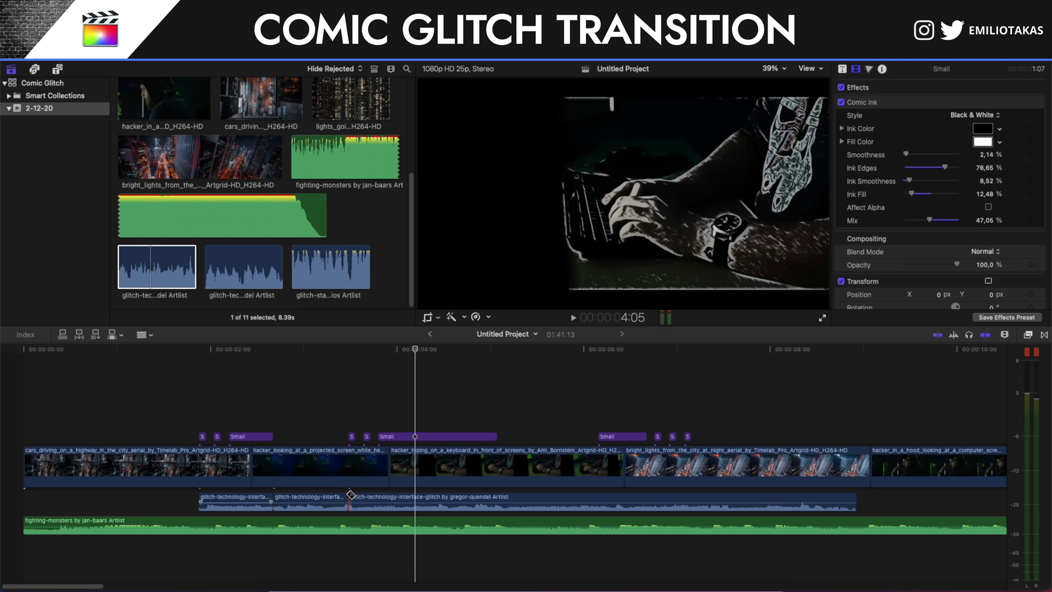
click(498, 497)
key(a)
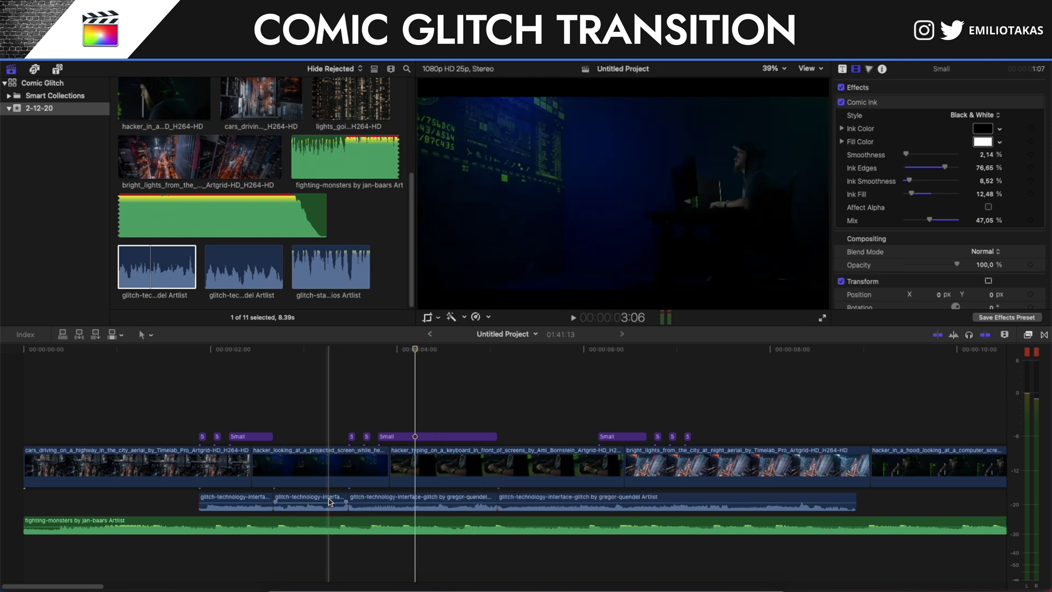
Delete the sound piece between the first two glitches and trim the last piece to span the third glitch
click(340, 500)
key(Delete)
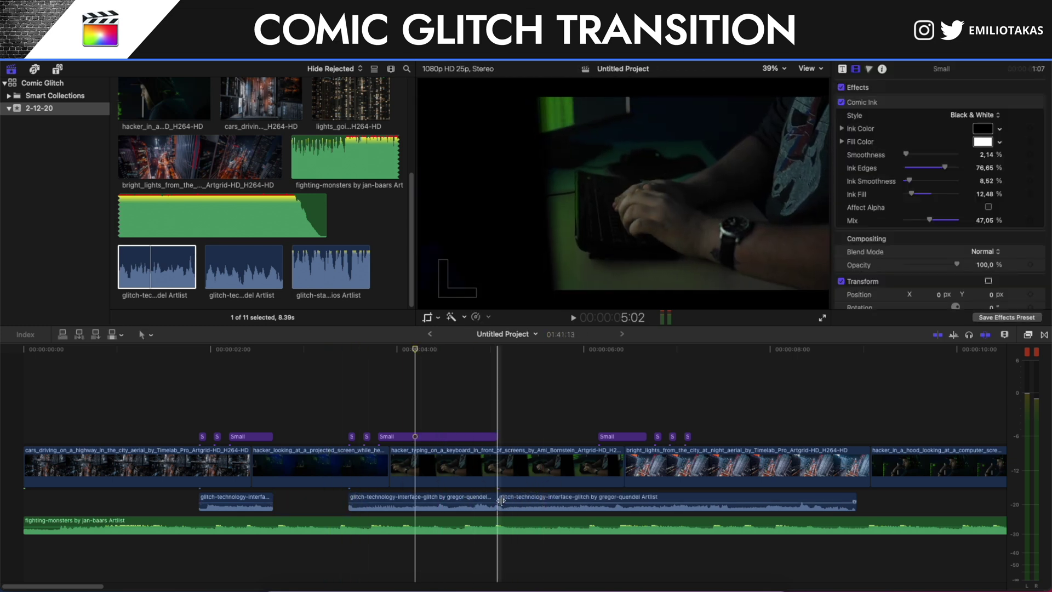
drag(499, 499, 601, 496)
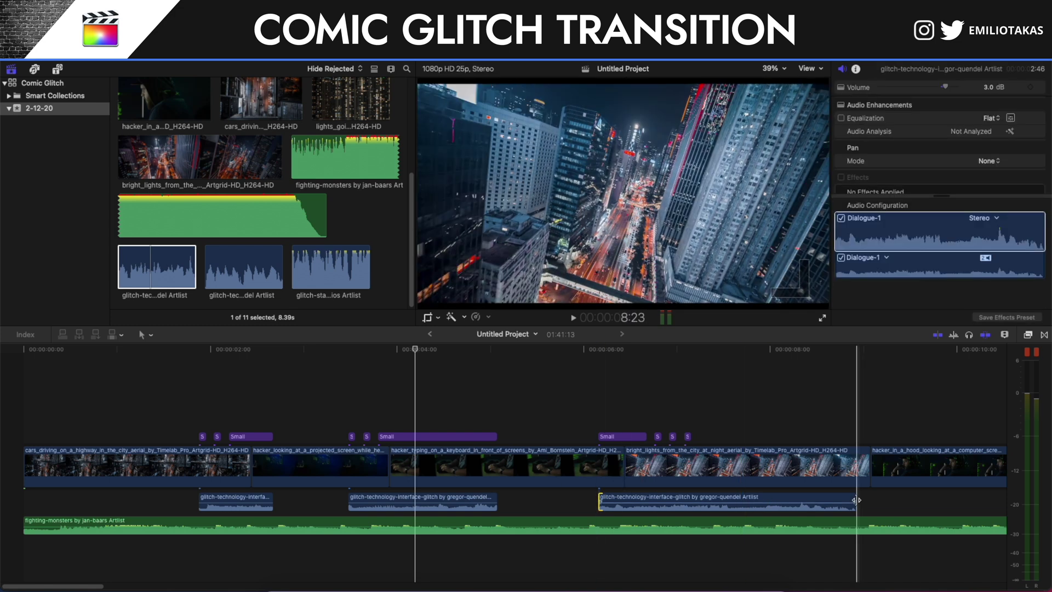
drag(854, 501, 691, 502)
click(163, 416)
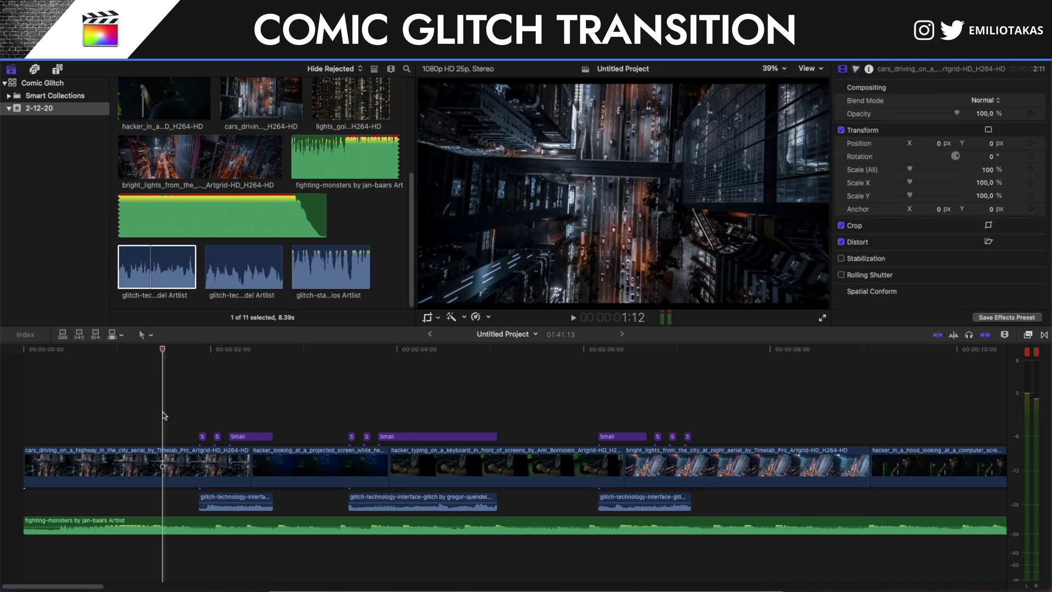